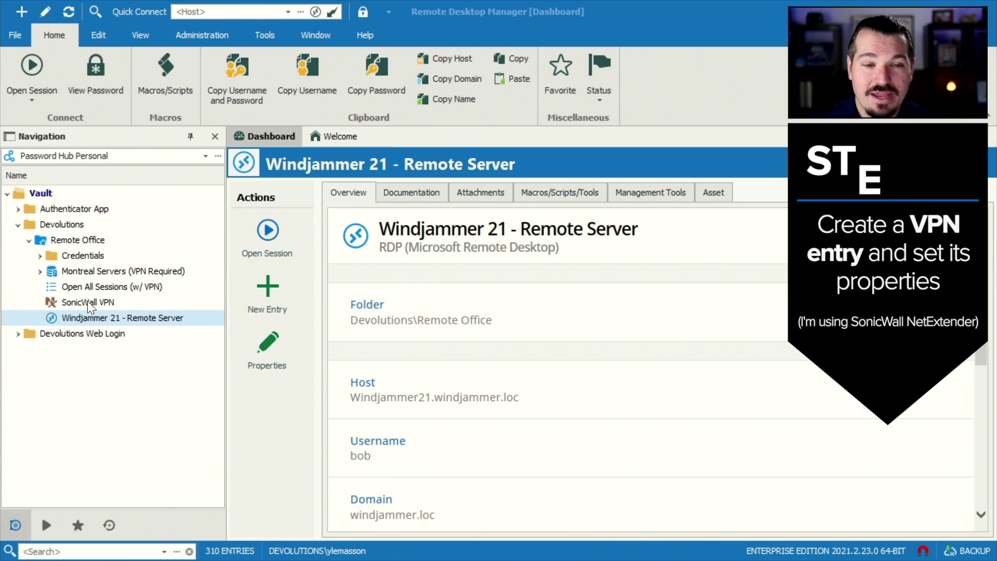
Step: Look through the VPN entry types offered when creating a new entry
click(268, 289)
click(227, 316)
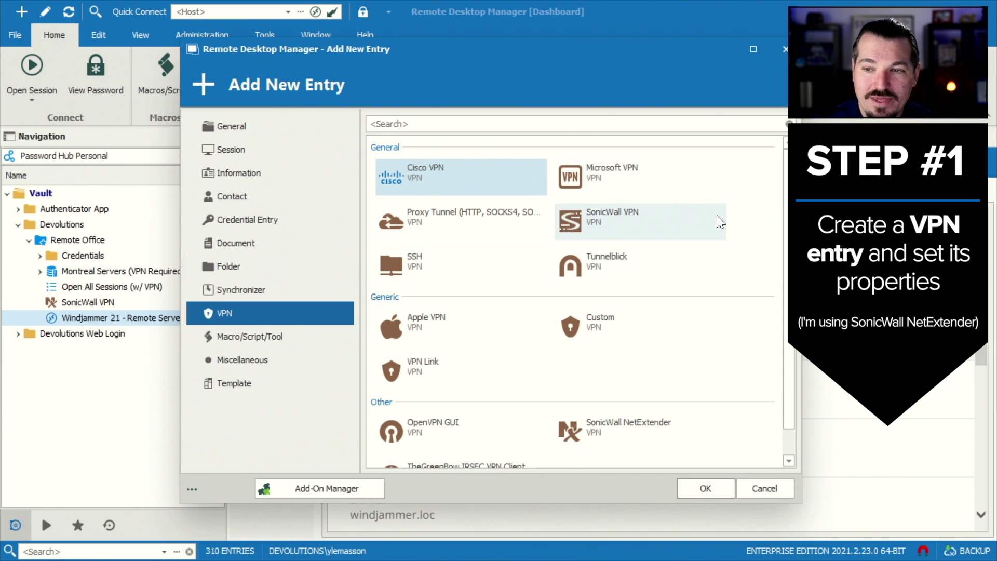
scroll(726, 223, down, 2)
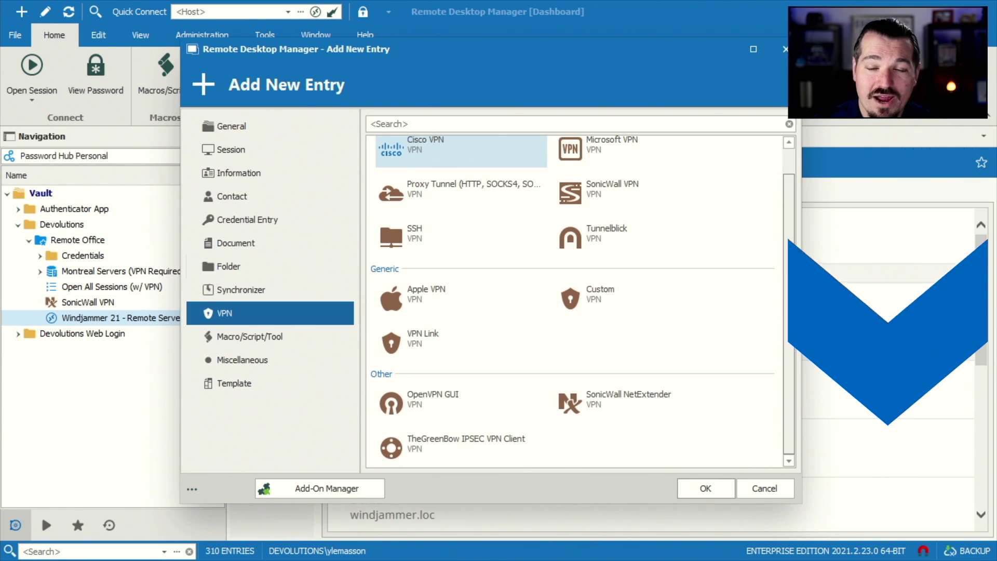
scroll(798, 297, up, 2)
scroll(798, 296, down, 2)
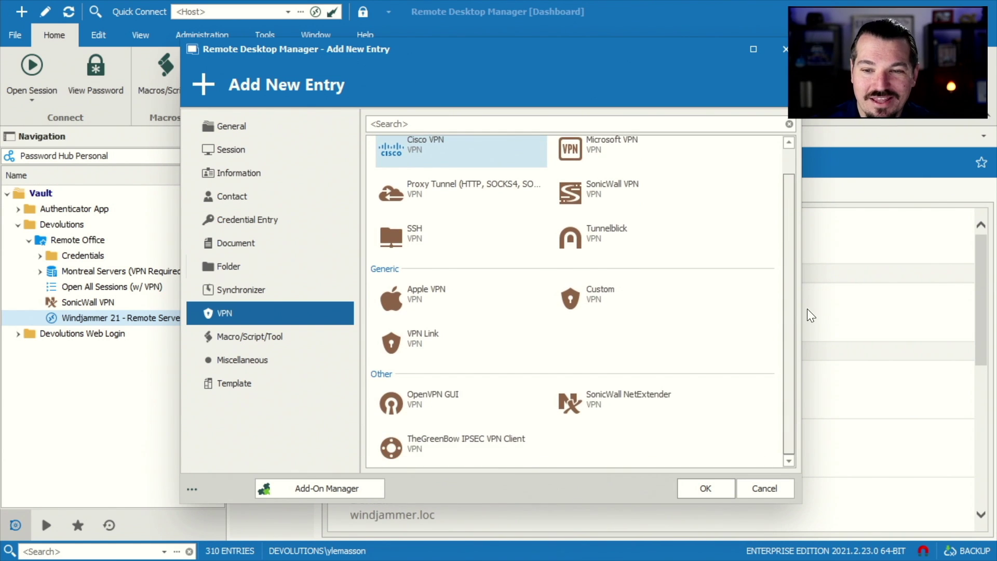
scroll(789, 166, up, 2)
mouse_move(789, 164)
mouse_down()
mouse_move(788, 200)
mouse_move(789, 149)
mouse_up()
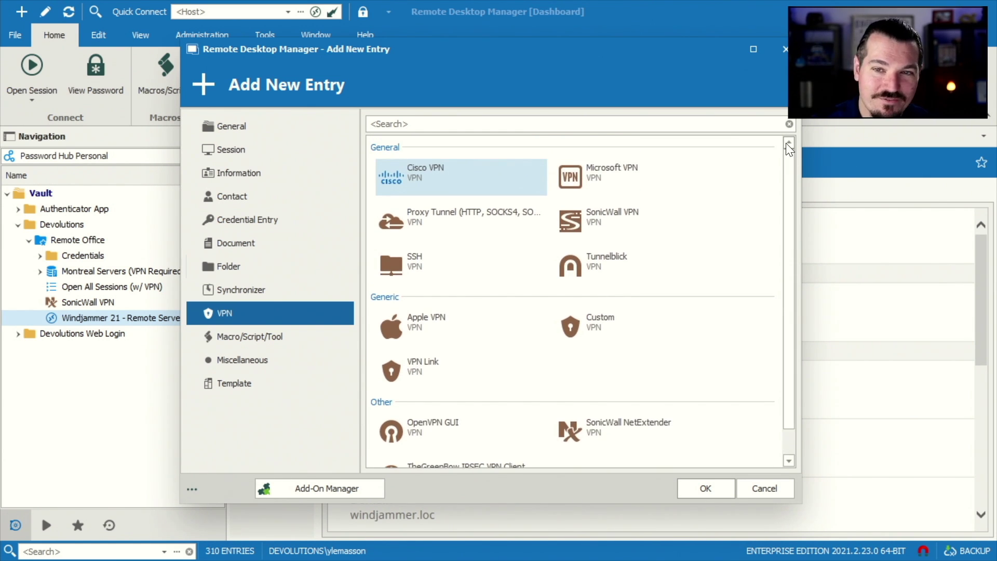
Step: Filter the Add-On Manager to list only the VPN add-ons
click(317, 490)
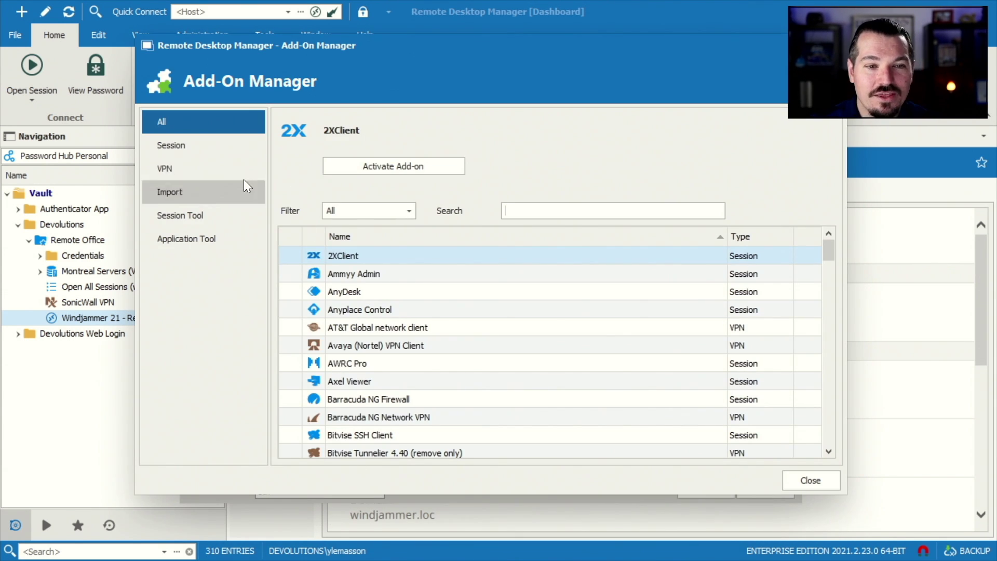
click(204, 177)
drag(829, 268, 819, 288)
Step: Open the SonicWall VPN entry's properties and review its credential options and NetExtender connection fields
key(Escape)
click(110, 302)
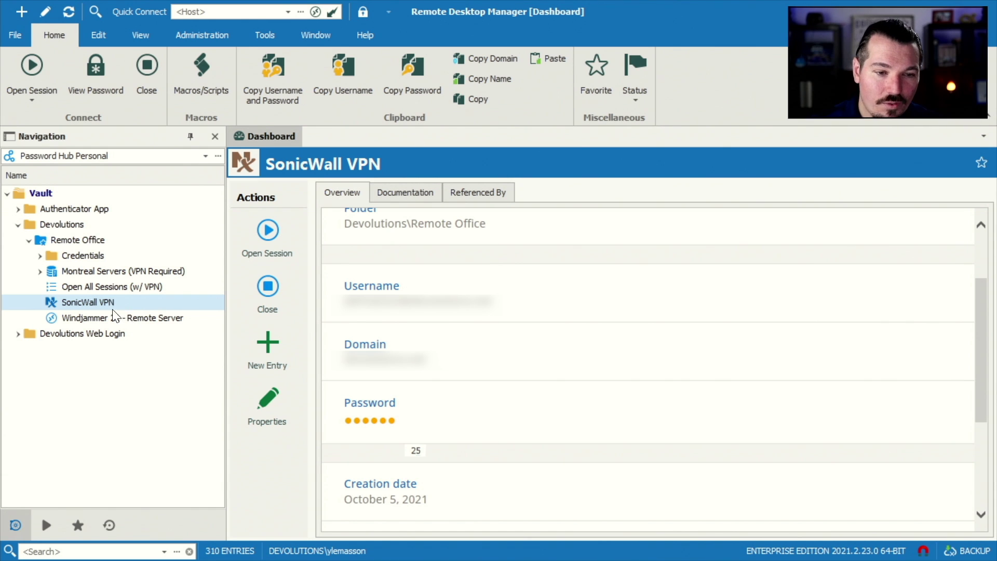
click(254, 419)
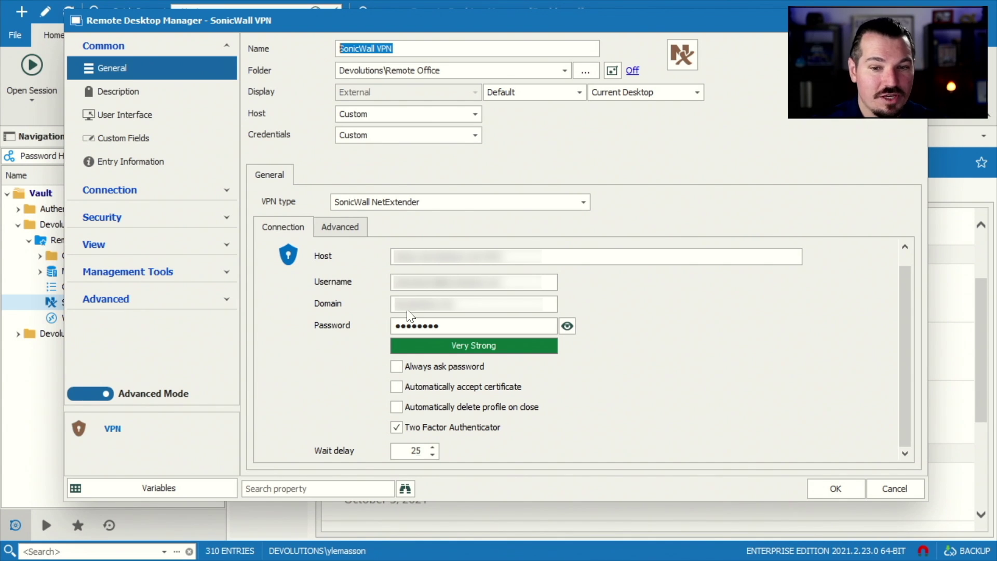
click(386, 133)
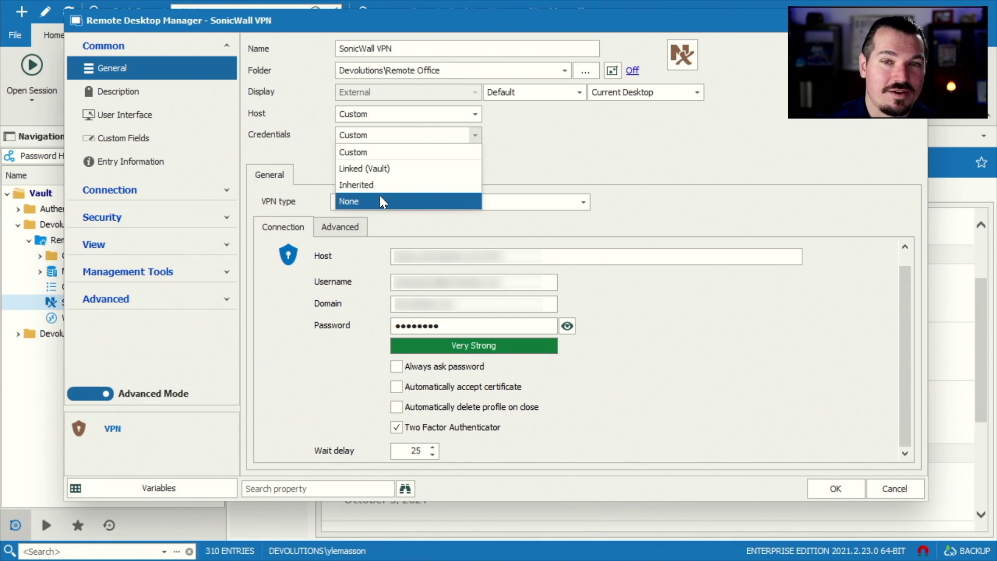
key(Escape)
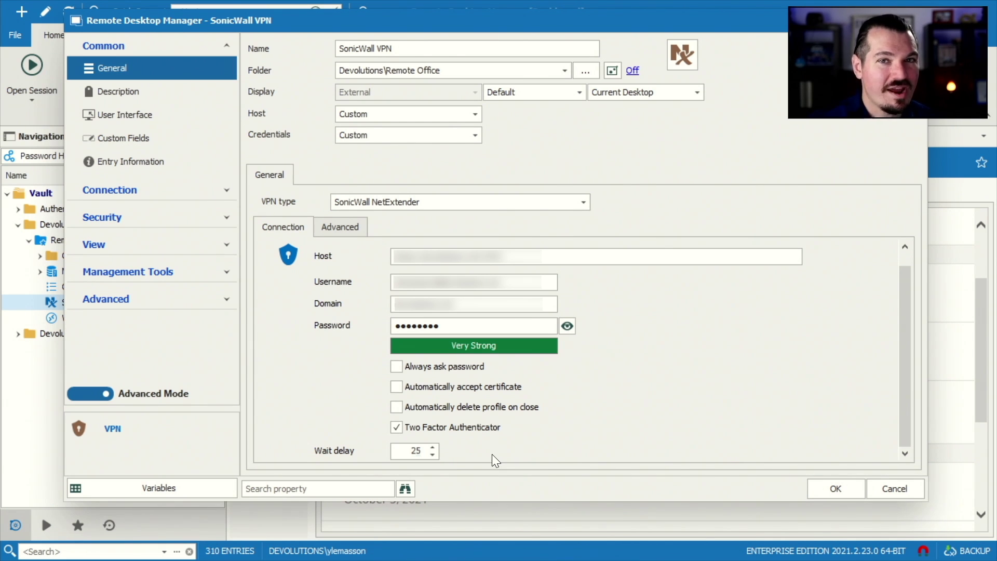
click(432, 455)
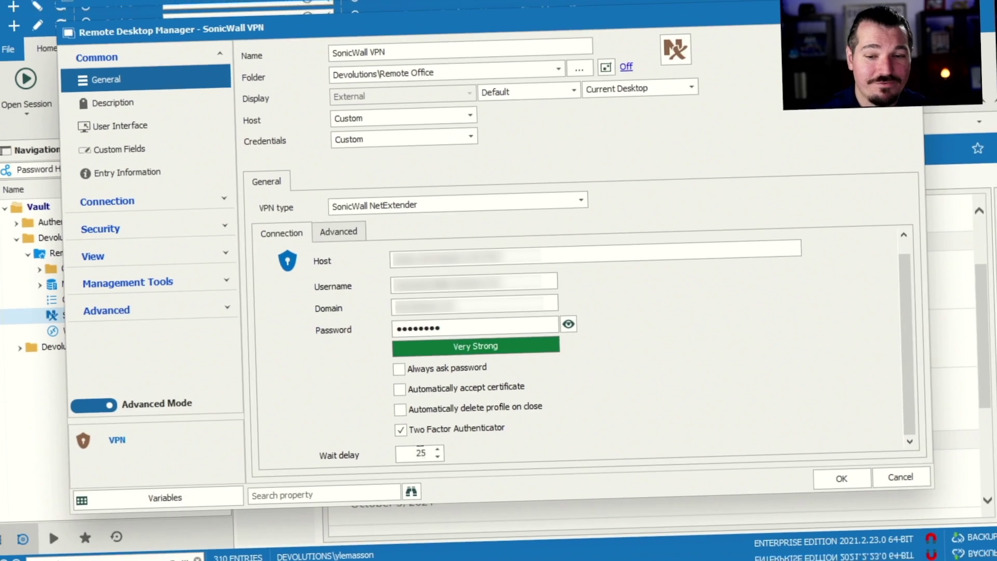
Step: Review the SonicWall VPN advanced settings, keeping reconnect mode Default and checking the wait delay
click(339, 230)
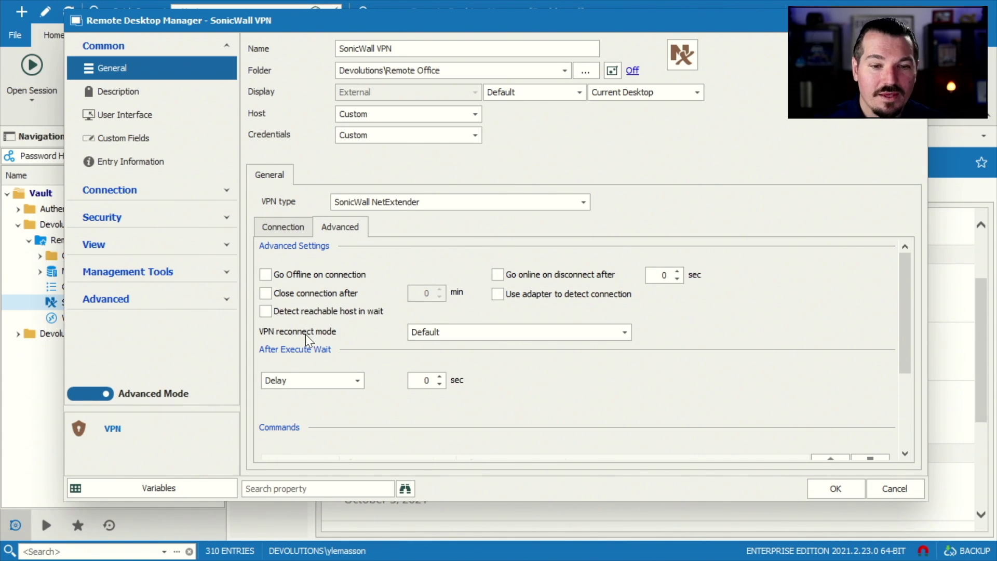
click(450, 332)
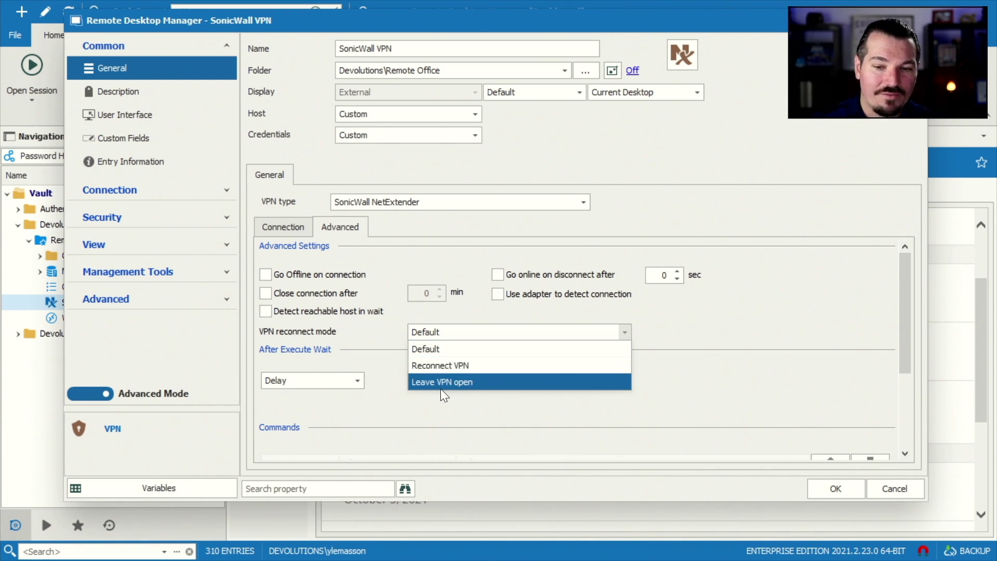
click(275, 348)
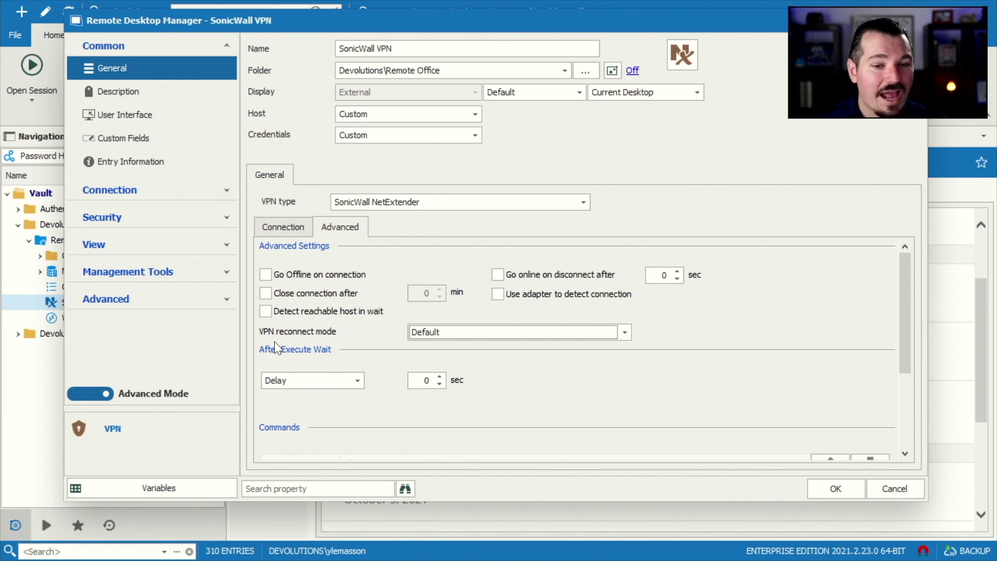
click(415, 380)
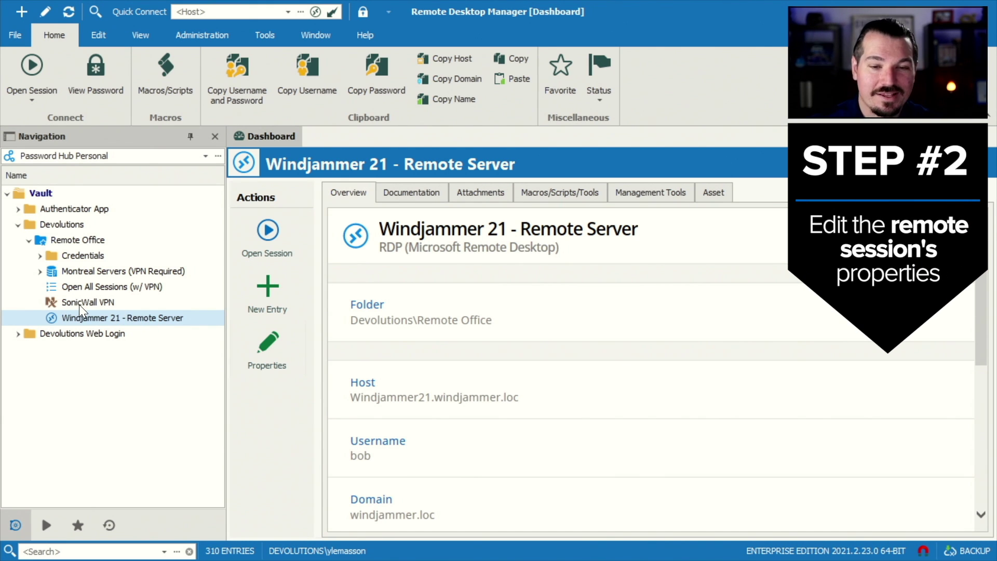
Step: Try a session to Windjammer 21 and dismiss the computer-not-found error
click(261, 237)
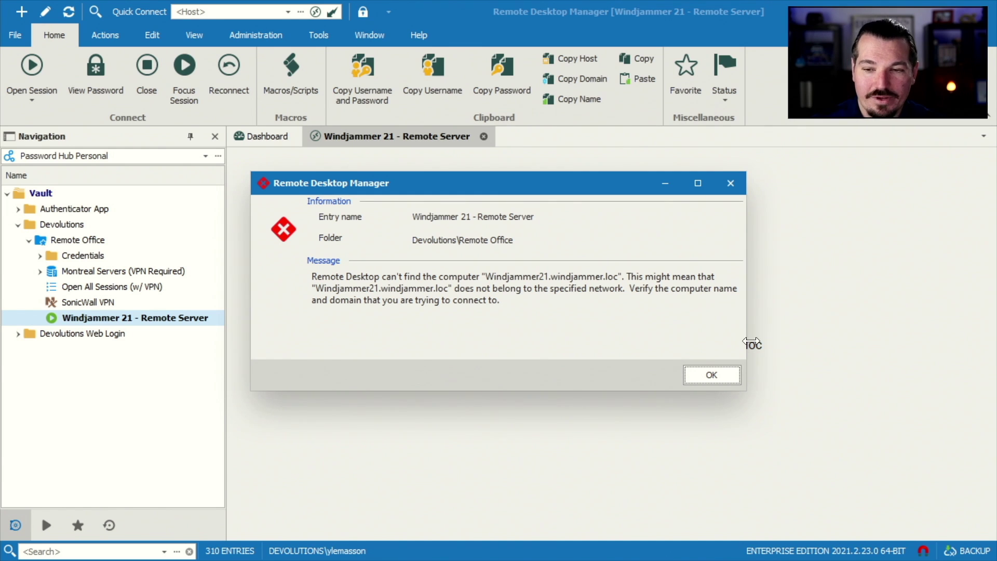
click(702, 377)
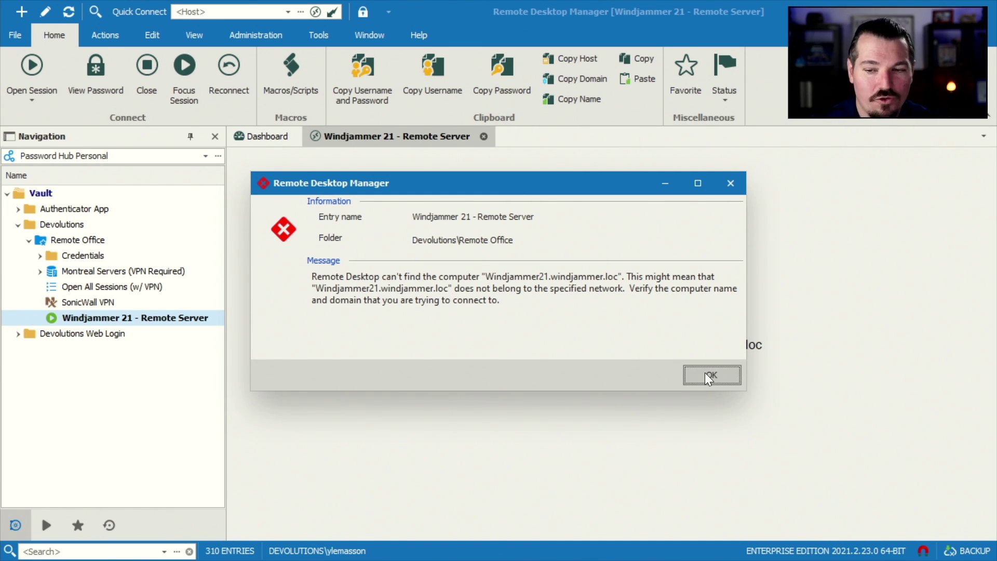
click(707, 375)
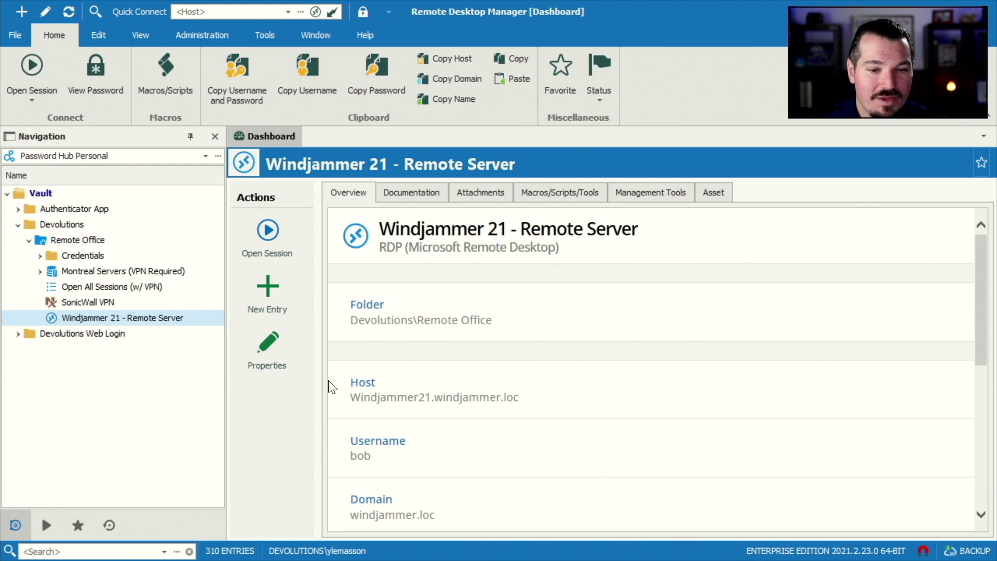
Step: Set Windjammer 21's VPN/SSH/Gateway type to SonicWall NetExtender and check its Settings tab
click(269, 350)
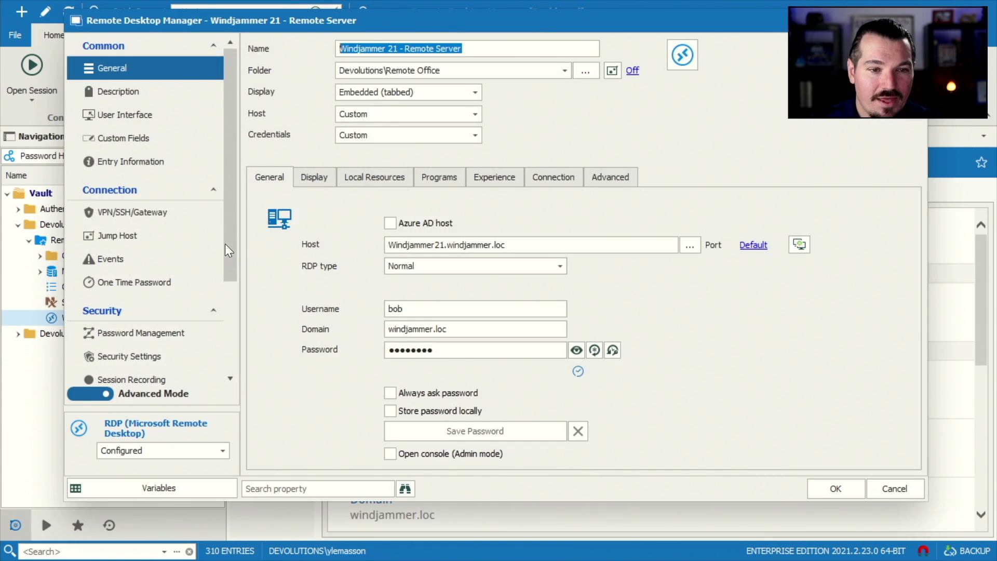
click(92, 214)
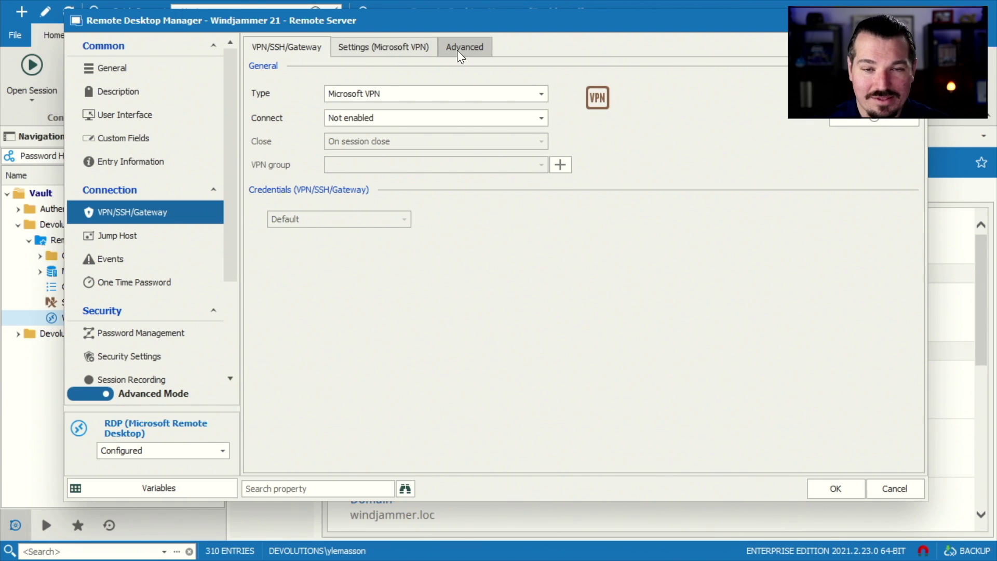
click(380, 95)
scroll(543, 187, down, 1)
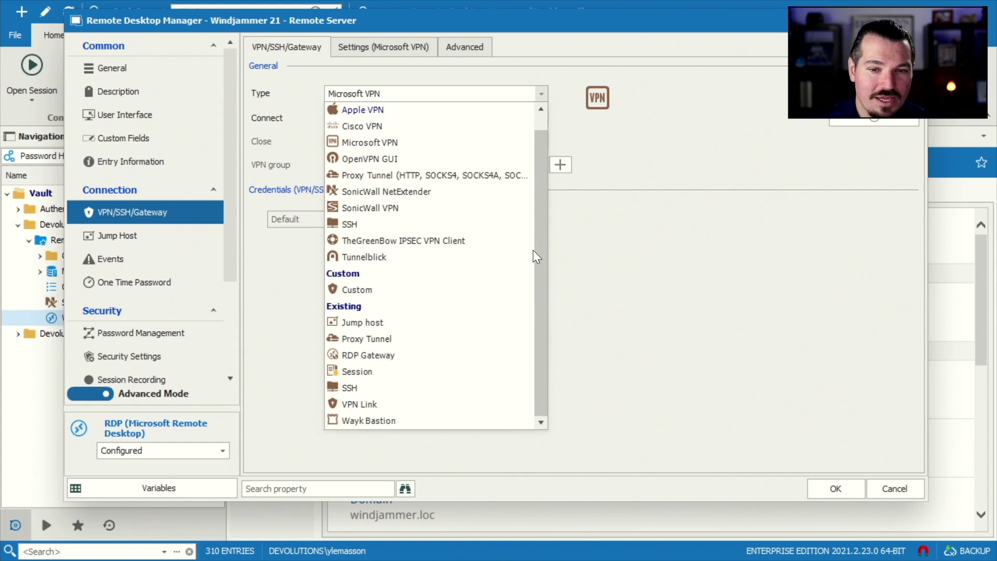
scroll(537, 184, up, 1)
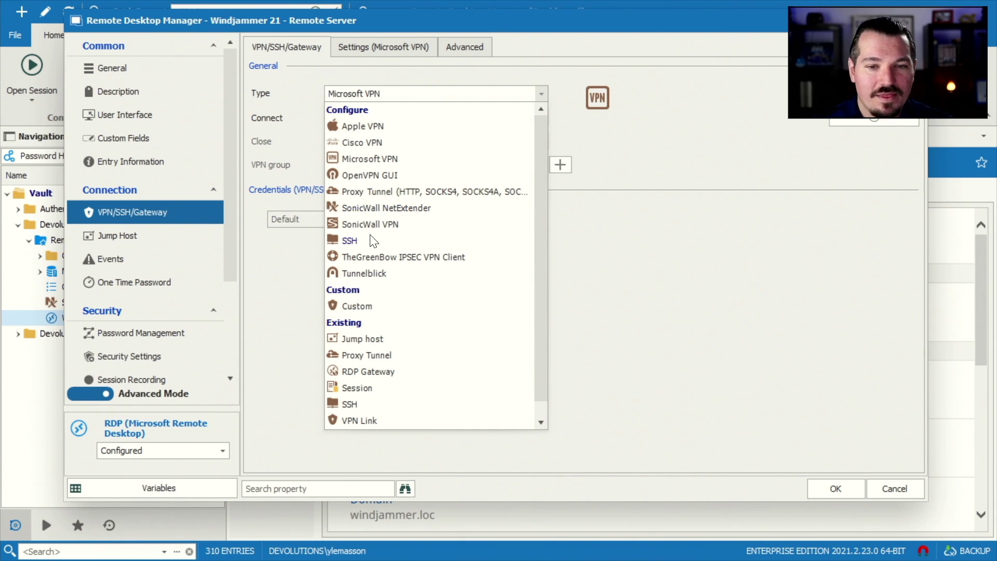
click(351, 206)
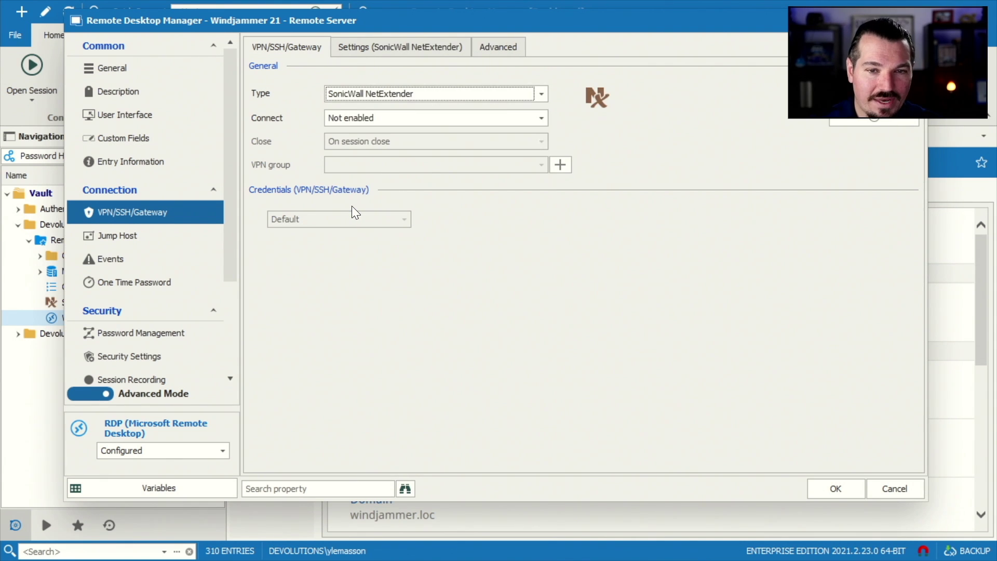
click(363, 47)
click(363, 49)
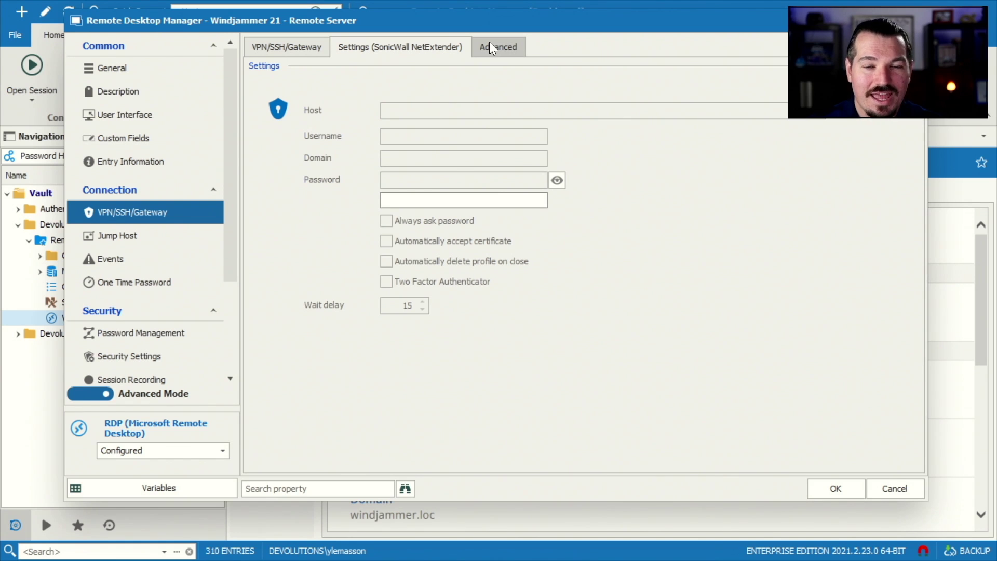
click(294, 52)
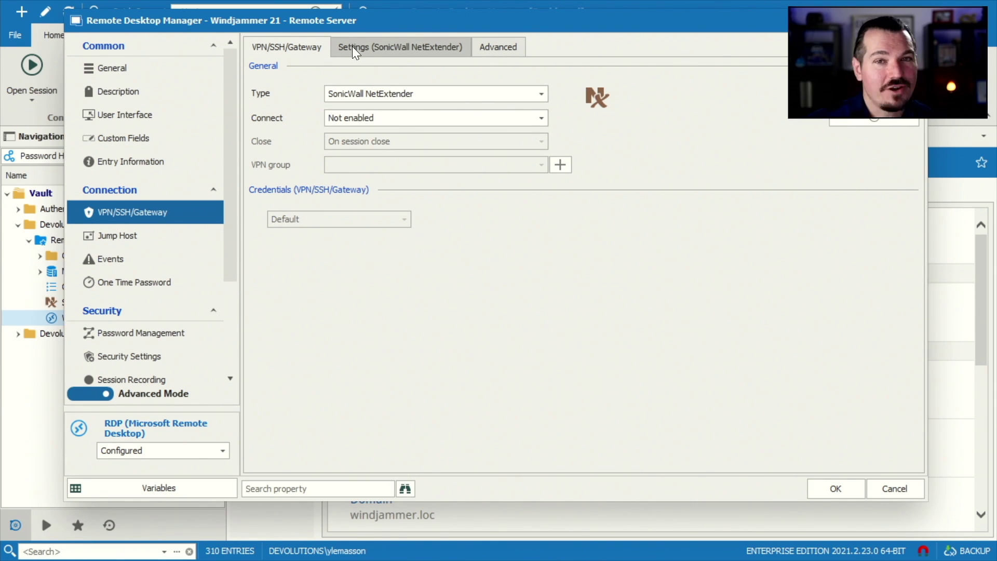
Step: Change the VPN type to Session and link the SonicWall VPN entry as the VPN
click(344, 96)
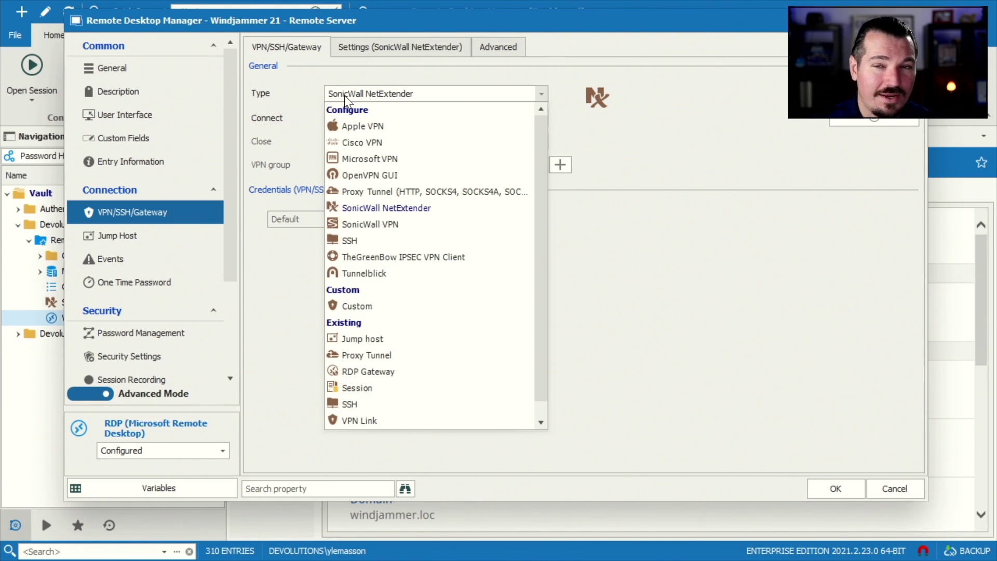
click(359, 388)
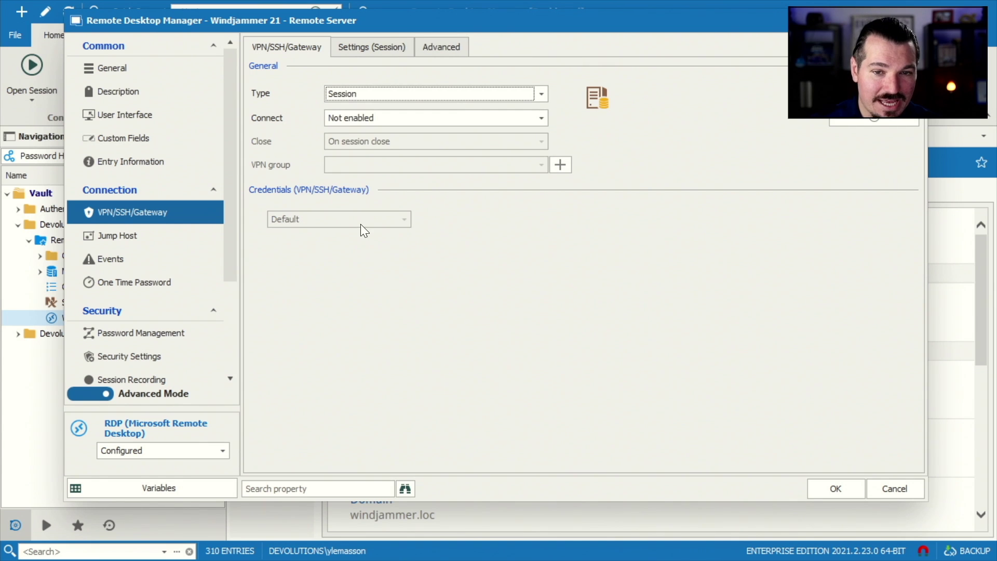
click(356, 50)
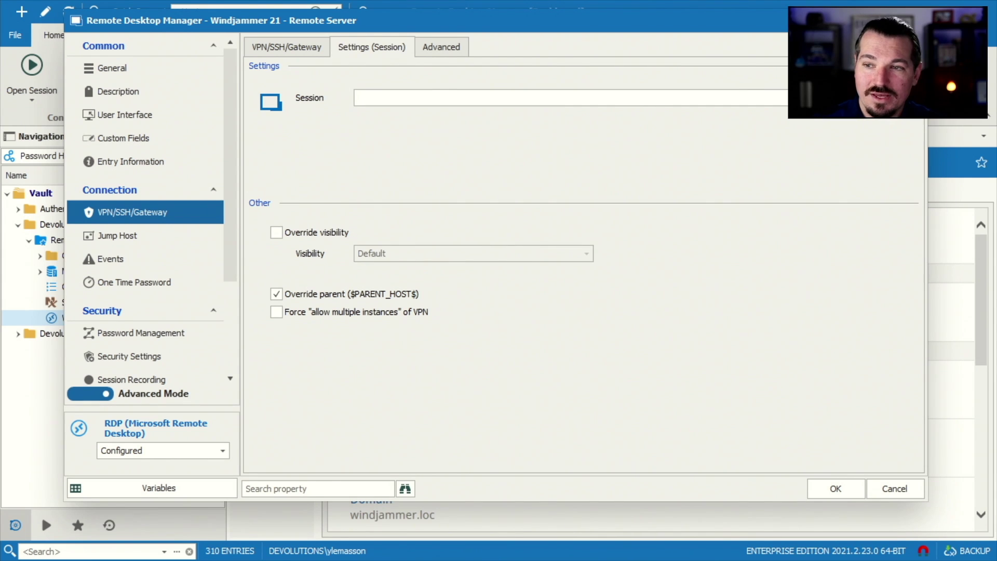
click(469, 97)
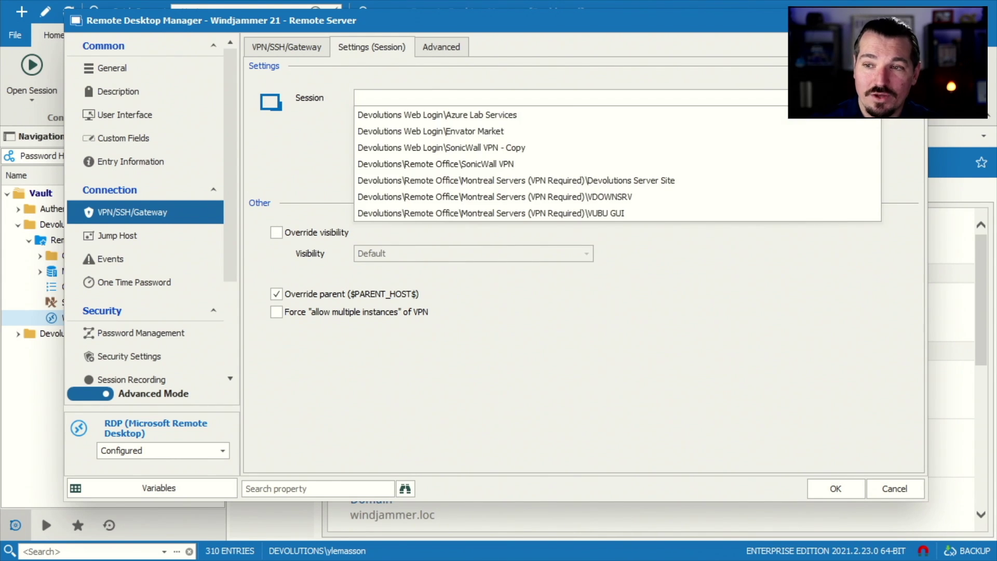
click(468, 164)
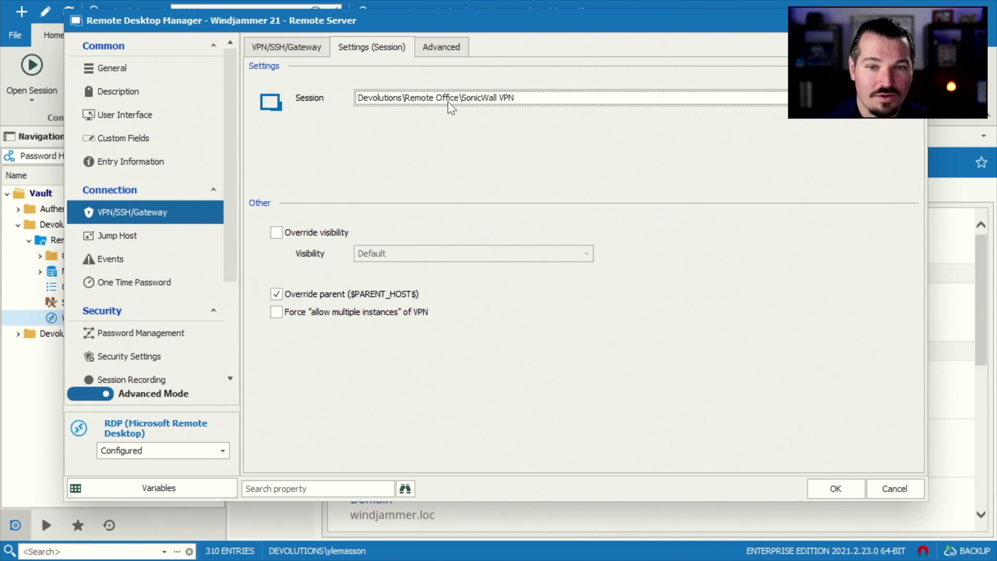
click(433, 45)
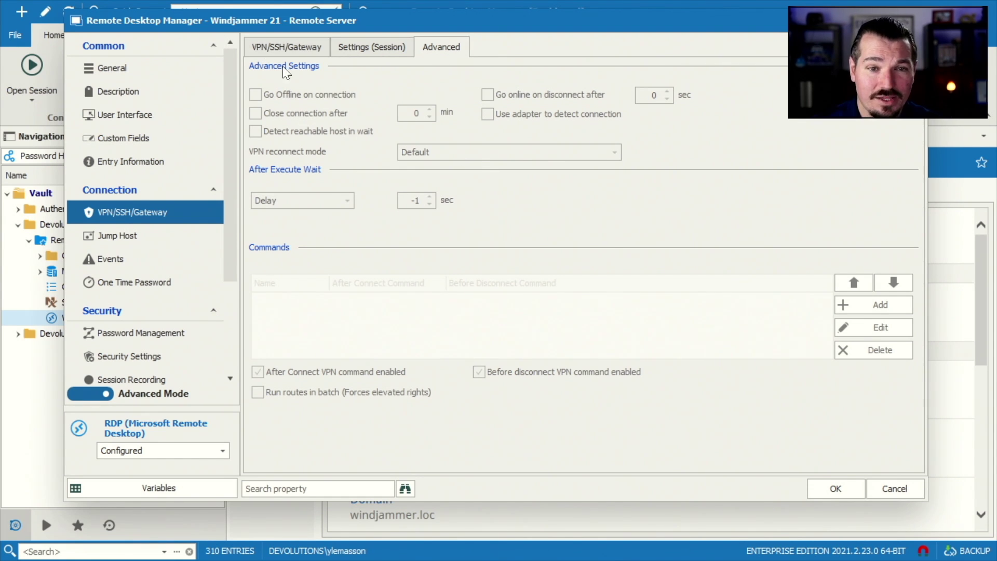
Step: Bring up the VPN Connect options in the entry's general VPN settings
click(261, 45)
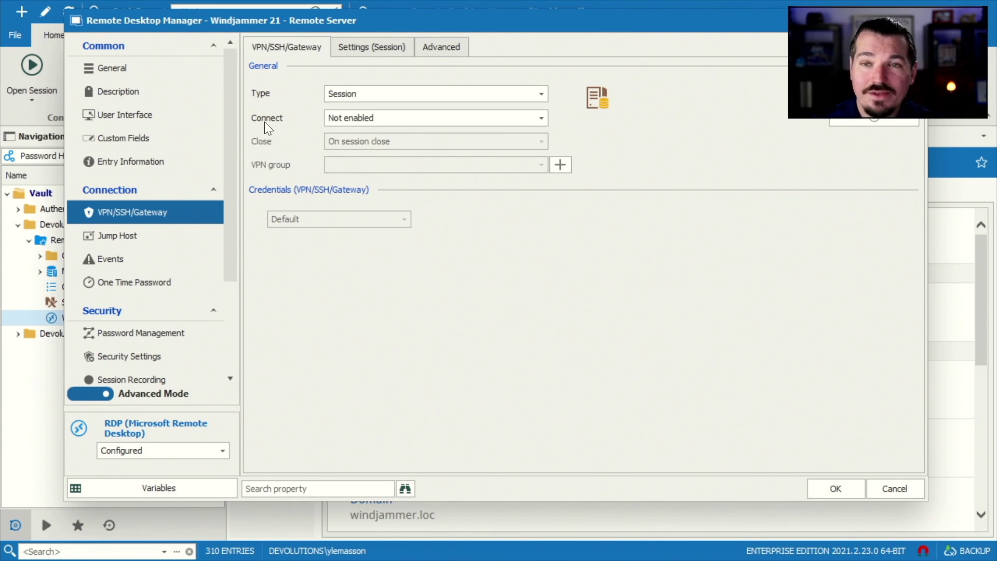
click(348, 116)
click(347, 116)
drag(269, 20, 597, 34)
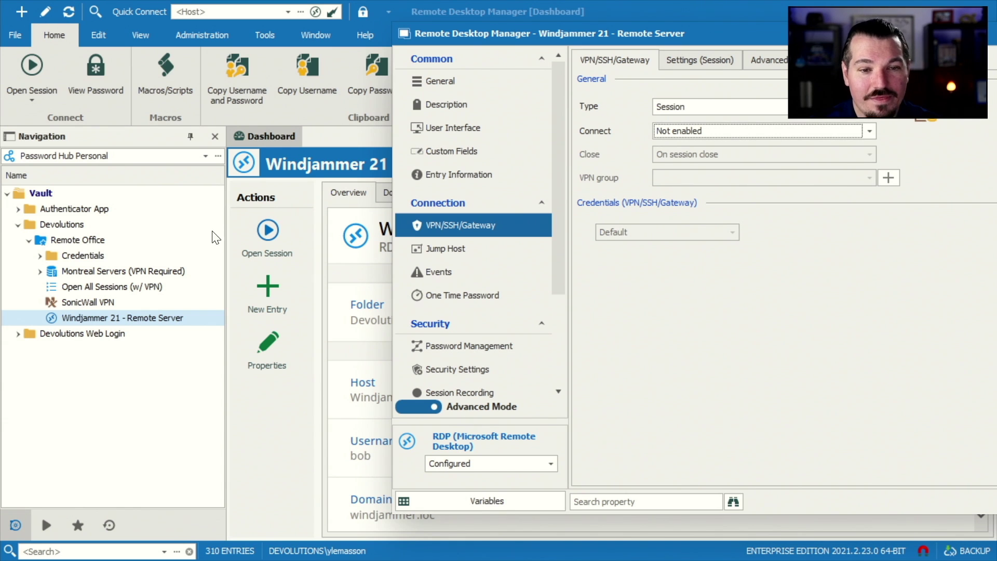
drag(637, 35, 278, 20)
click(327, 115)
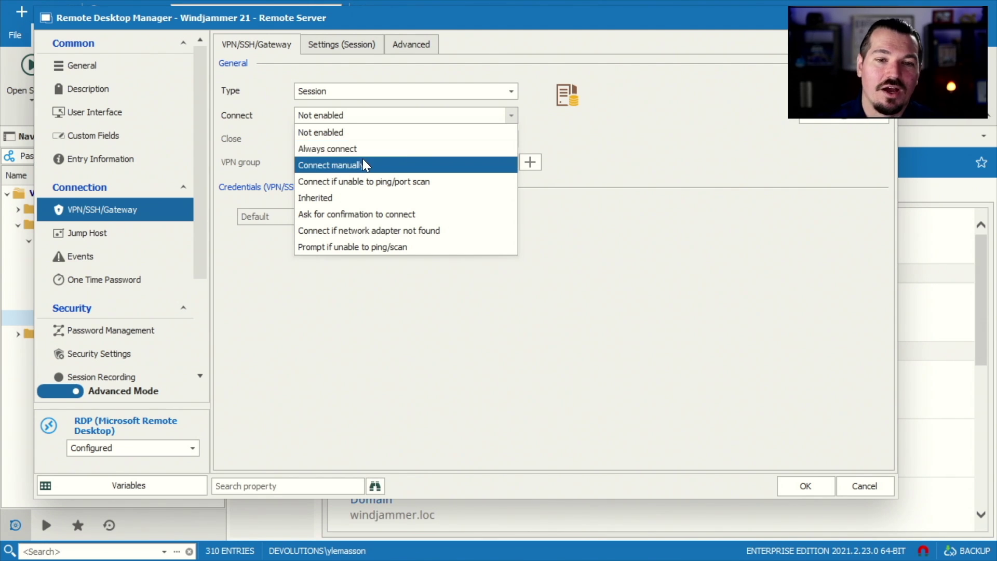
Step: Set Windjammer 21's VPN to Connect manually and save the properties
click(319, 165)
drag(238, 20, 536, 30)
key(Return)
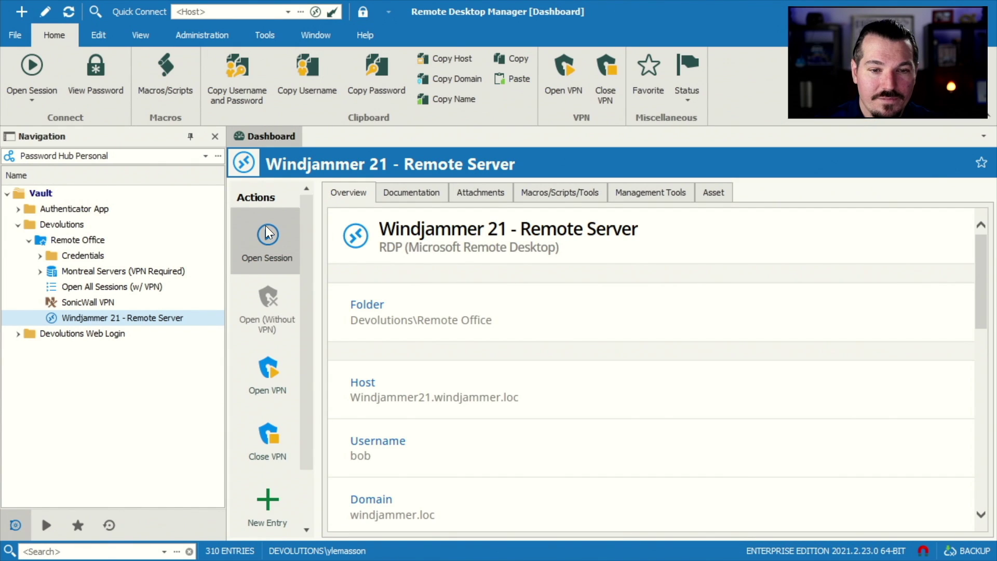
scroll(302, 242, down, 1)
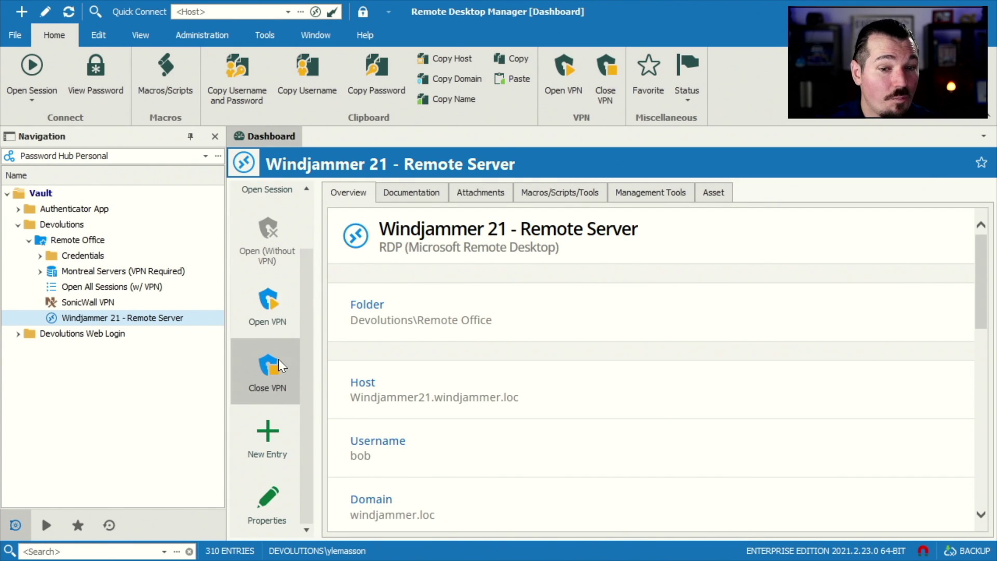
scroll(301, 300, up, 1)
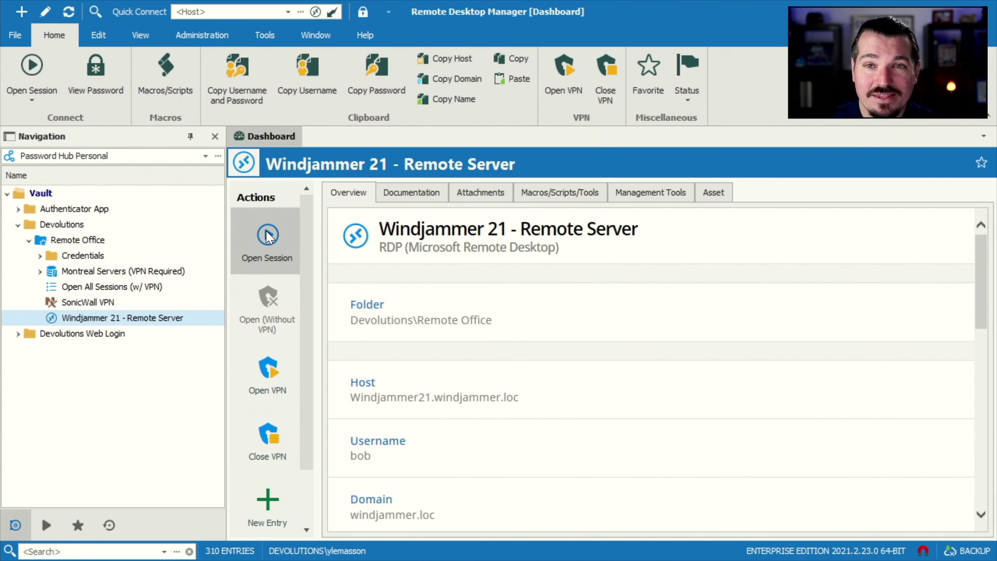
scroll(300, 250, down, 1)
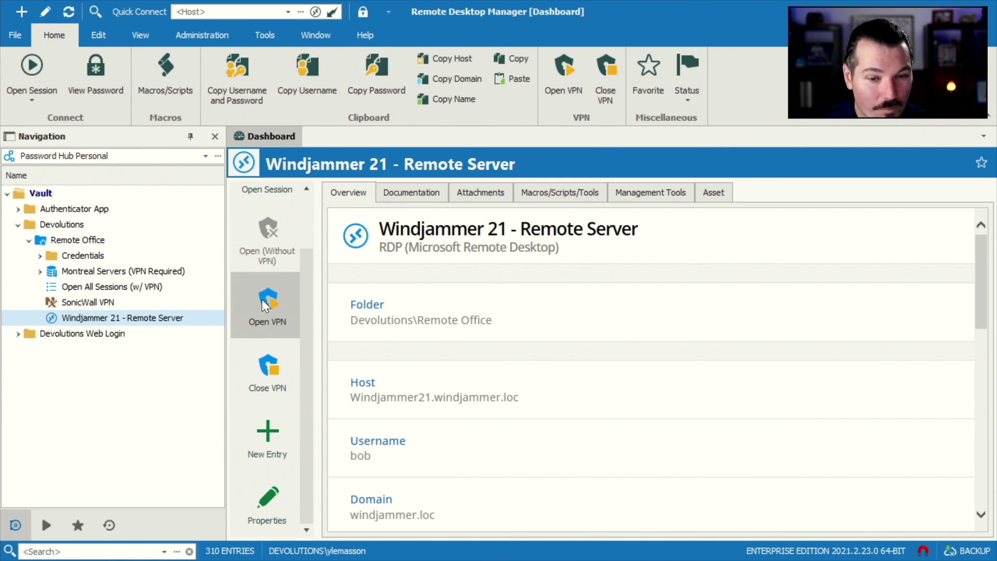
scroll(261, 299, up, 1)
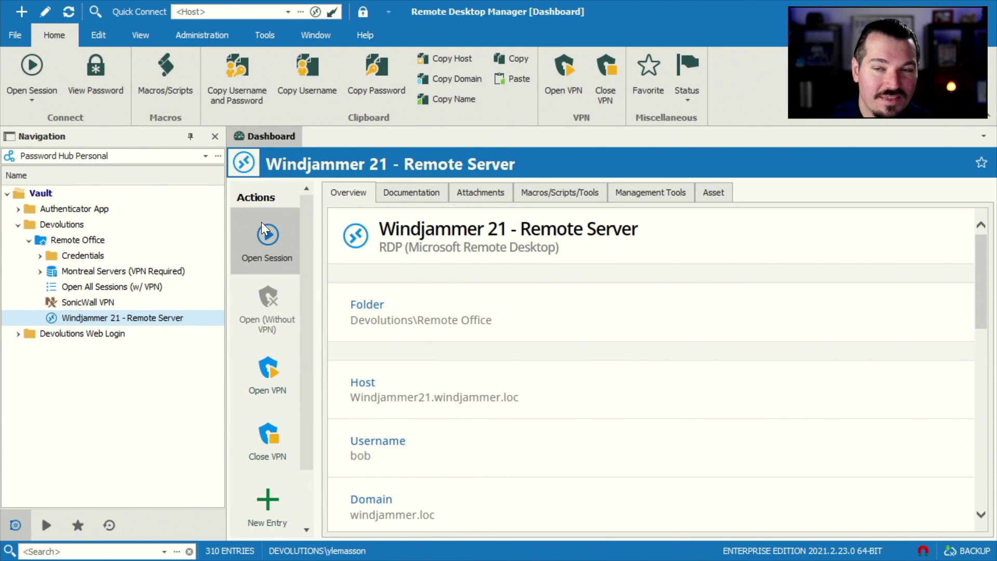
scroll(273, 359, down, 1)
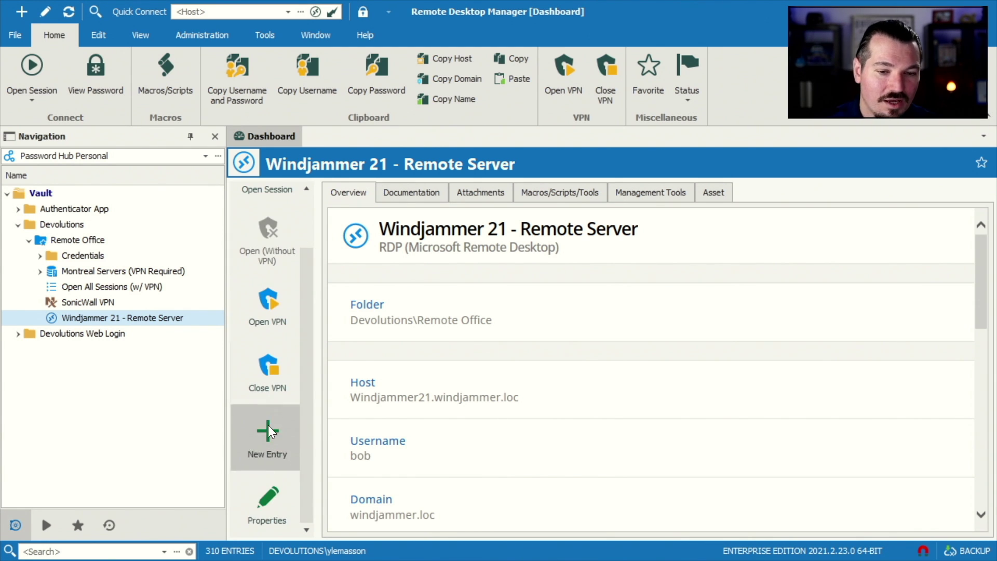
Step: In Windjammer 21's VPN settings, set Connect to 'Connect if unable to ping/port scan'
click(278, 496)
click(151, 221)
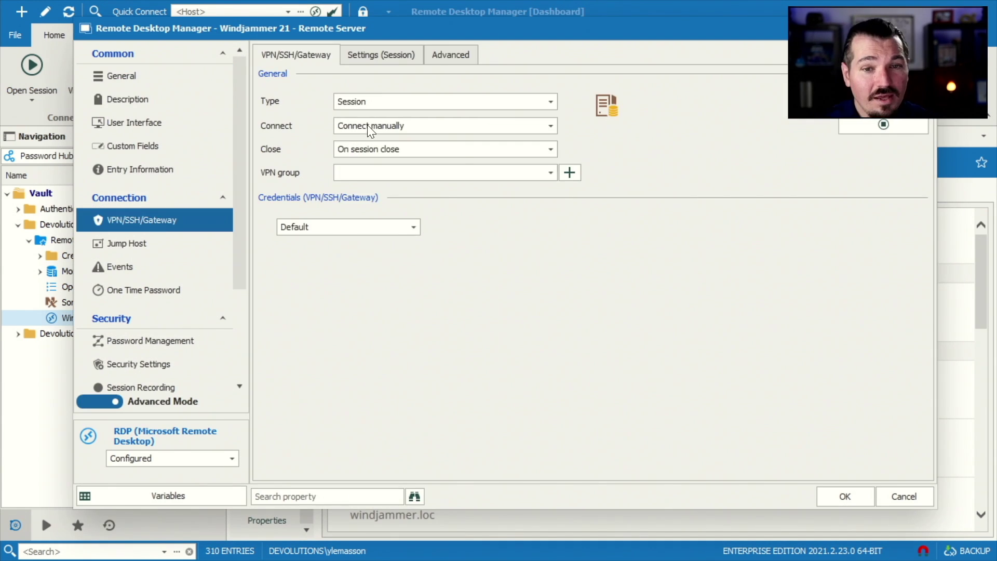
click(367, 124)
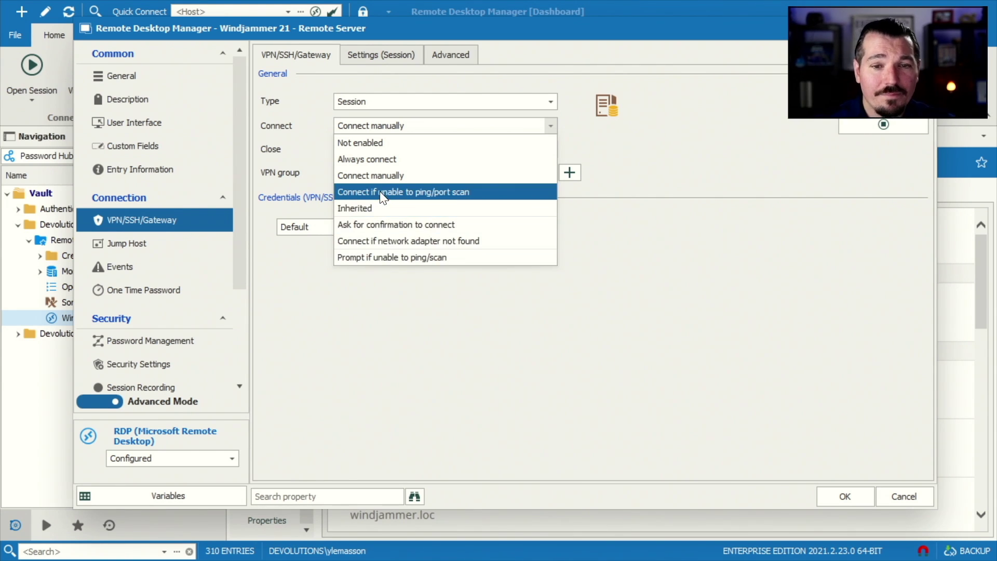
click(362, 192)
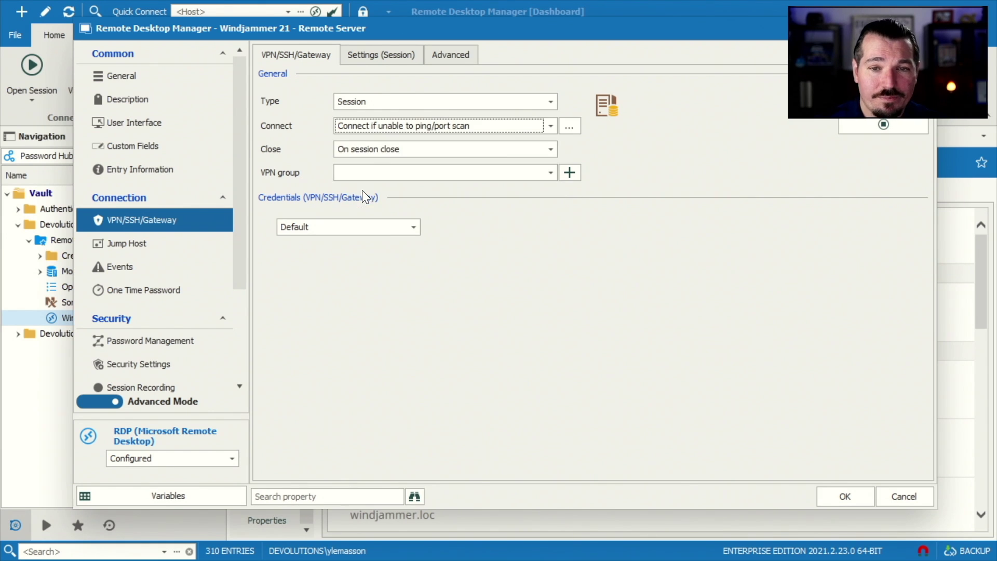
Step: Set the VPN Close option to Confirm disconnect
key(Tab)
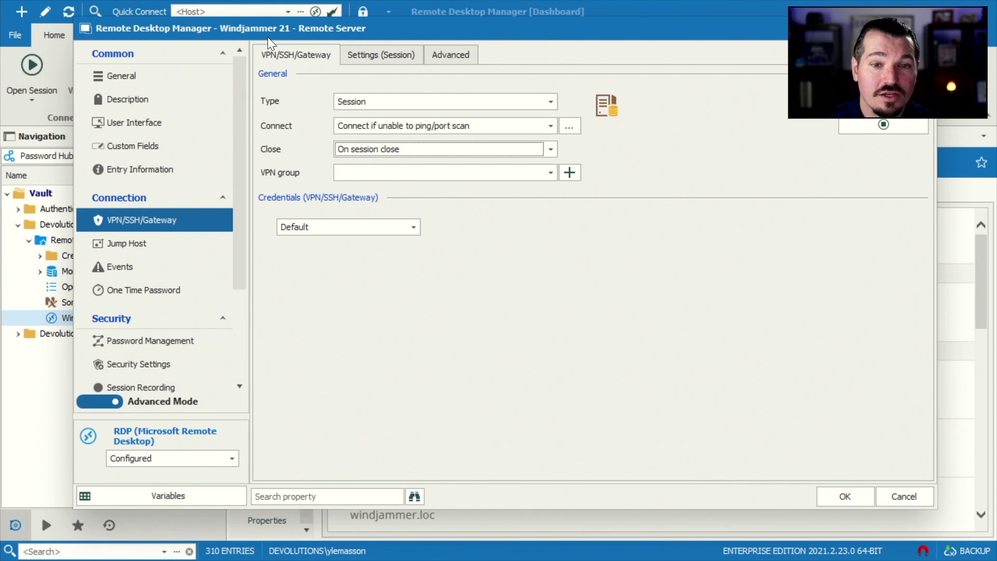
click(358, 147)
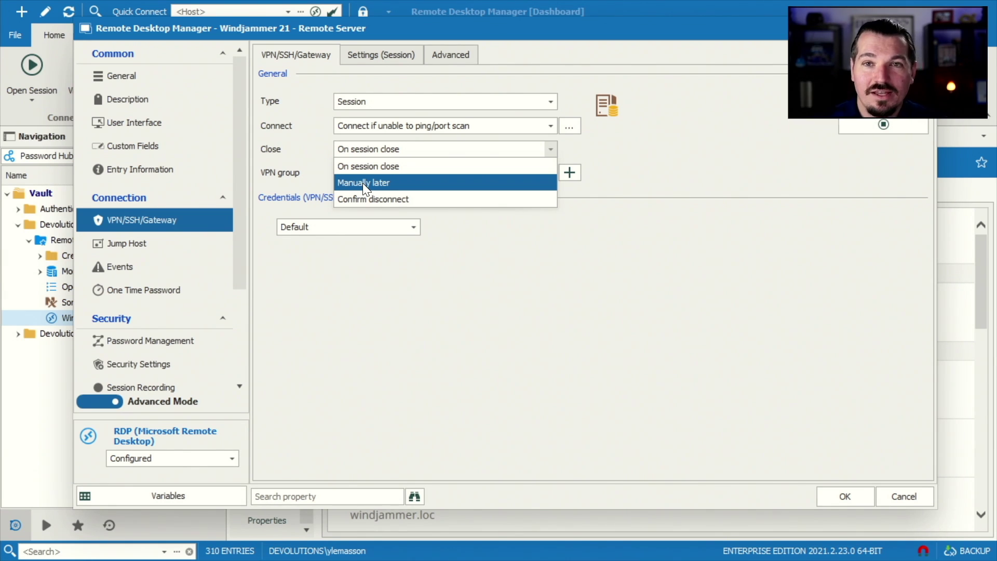
drag(366, 34, 596, 46)
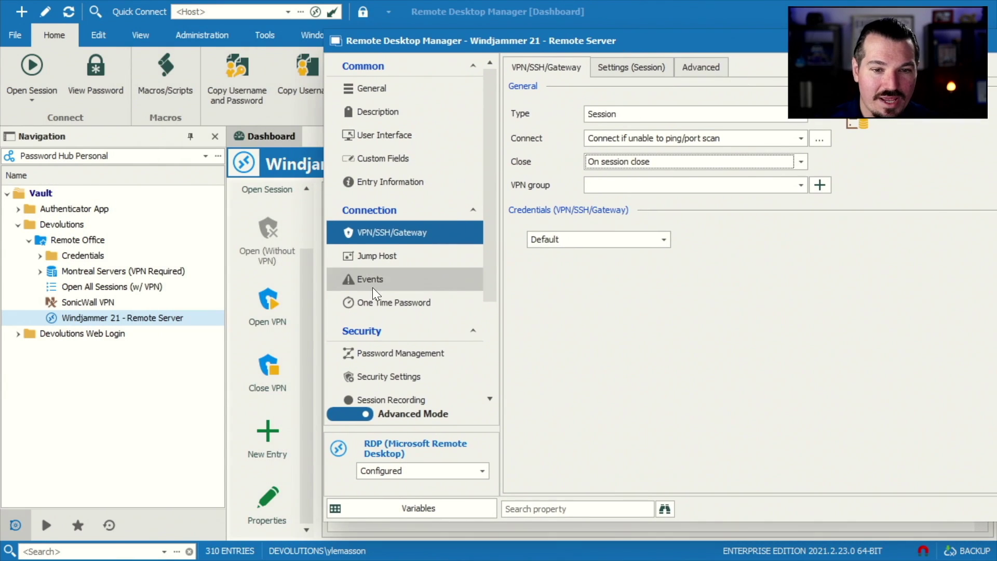
drag(700, 42, 399, 37)
click(393, 159)
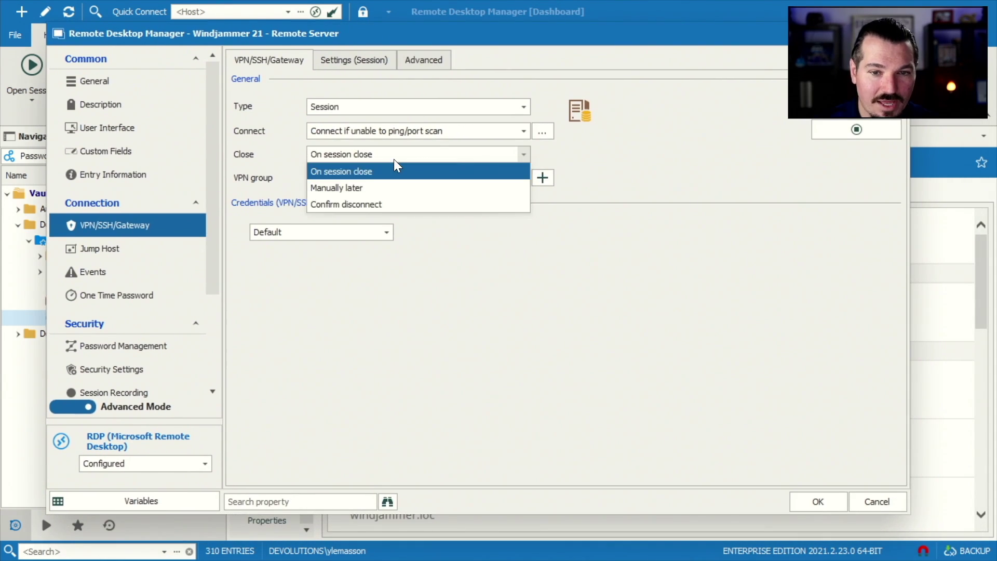
click(359, 203)
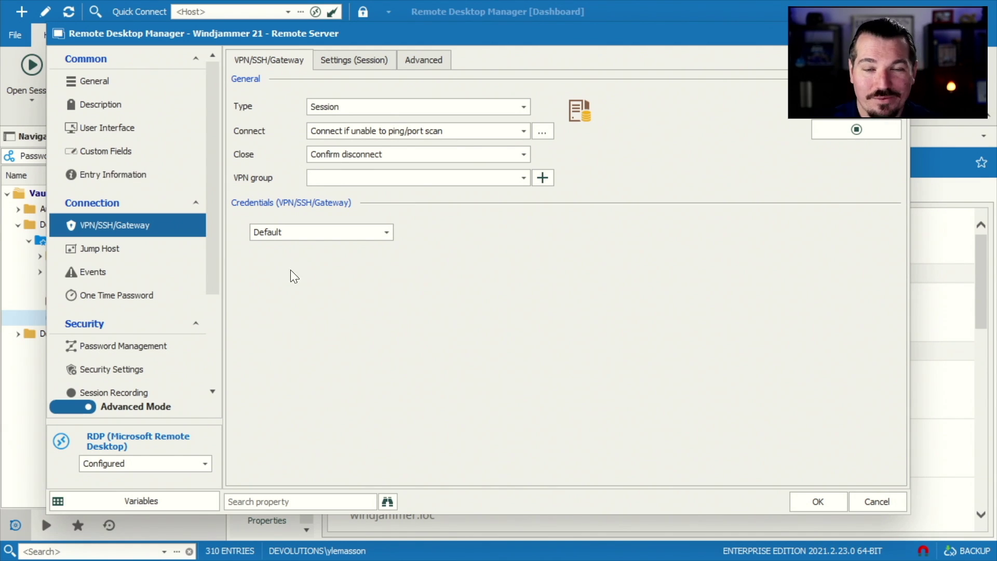
Step: Leave VPN credentials on Default and save Windjammer 21's properties with OK
click(270, 231)
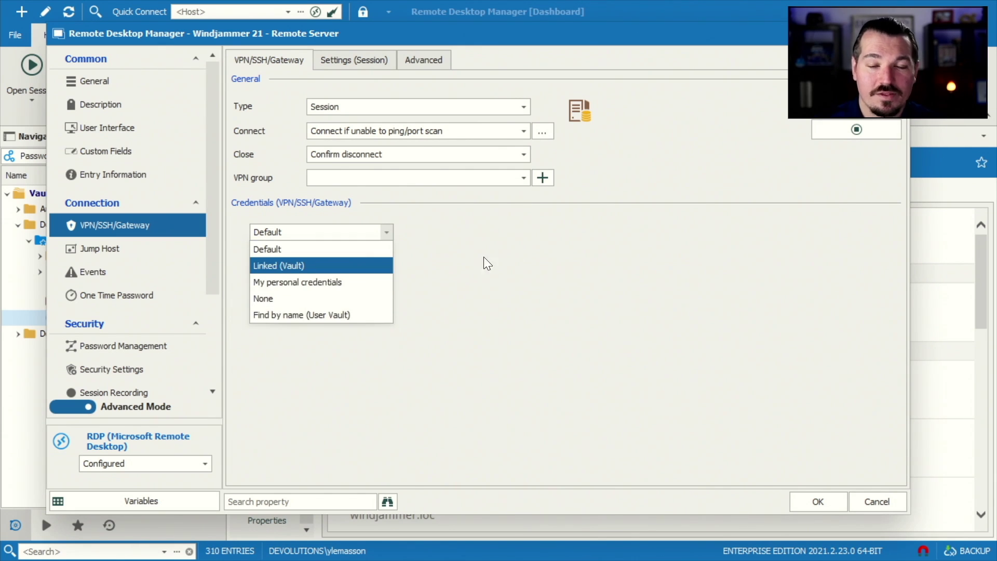
click(333, 237)
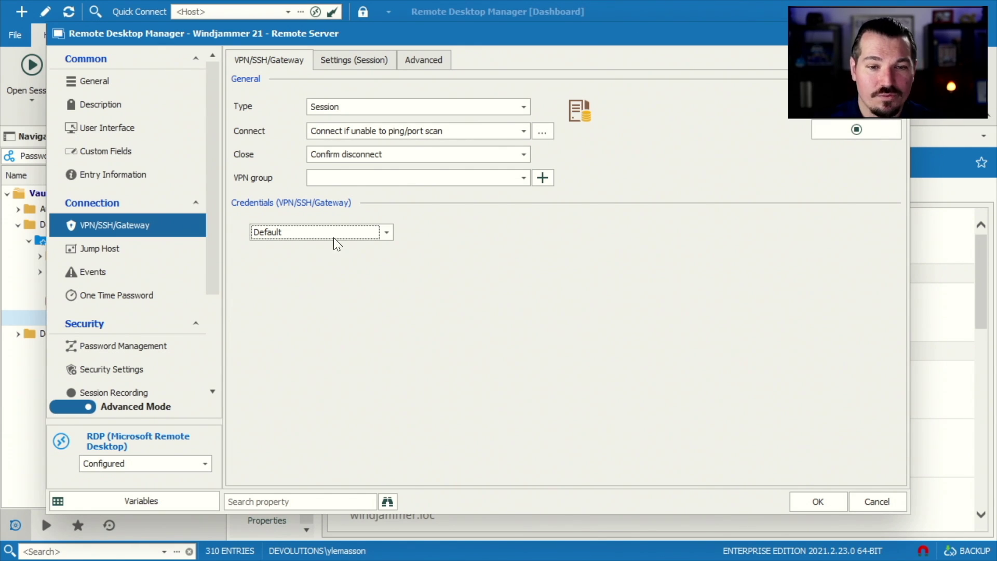
click(825, 507)
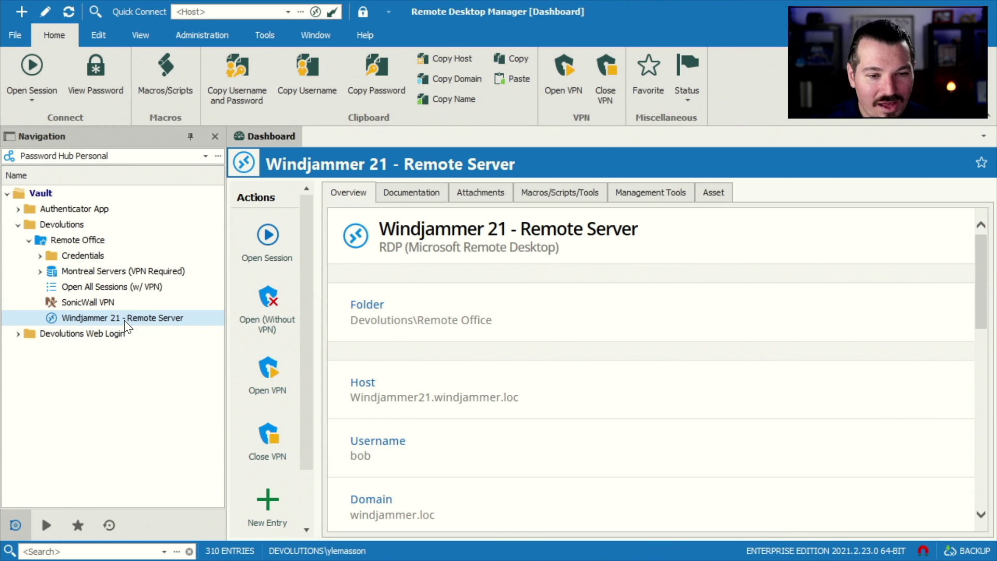
Step: Launch the Windjammer 21 session, then resize and reposition the VPN console and waiting notice
click(267, 235)
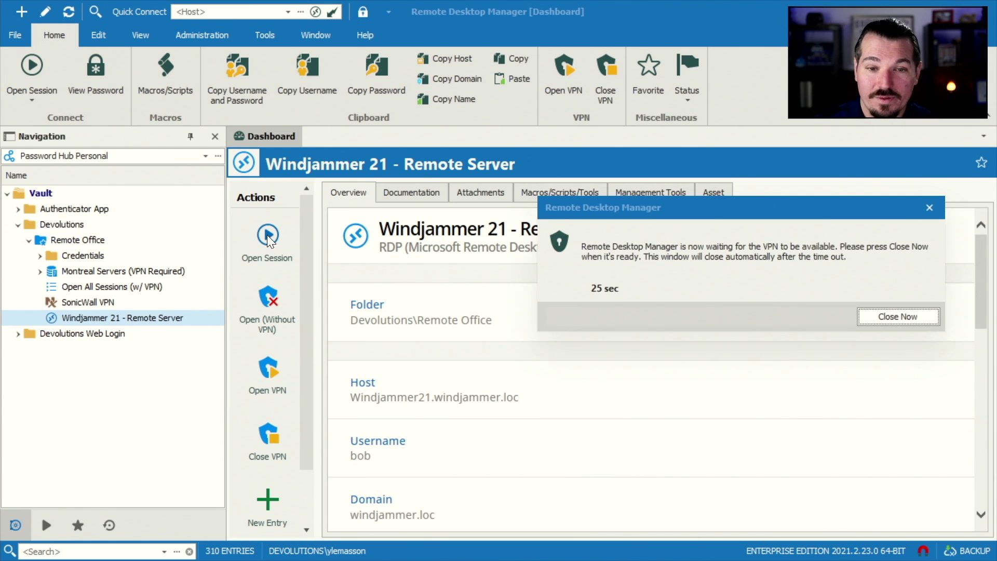
drag(333, 254, 419, 90)
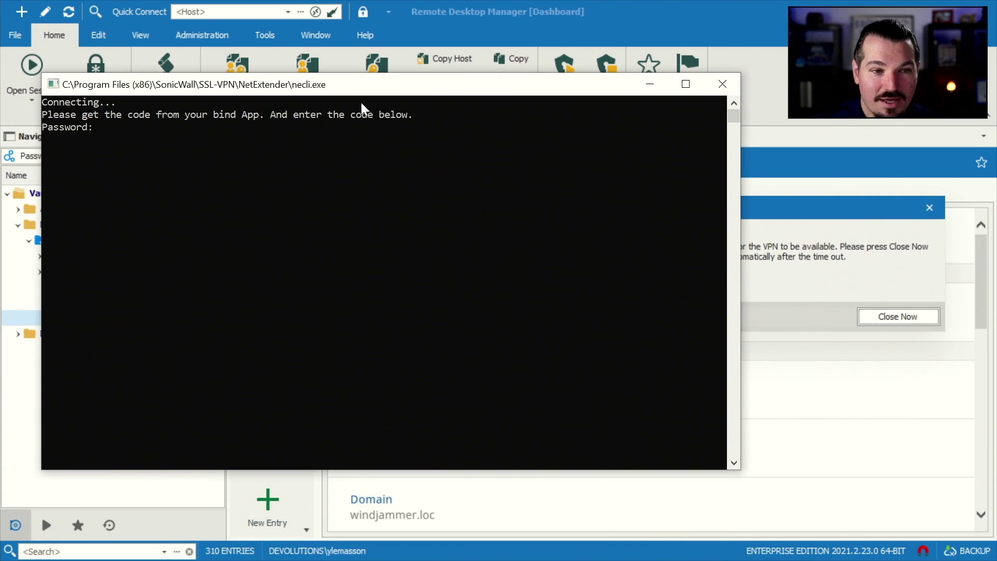
click(740, 470)
drag(740, 469, 506, 336)
drag(672, 205, 664, 158)
Step: Bring the NetExtender console forward and focus its password prompt, leaving selection mode
key(alt+Tab)
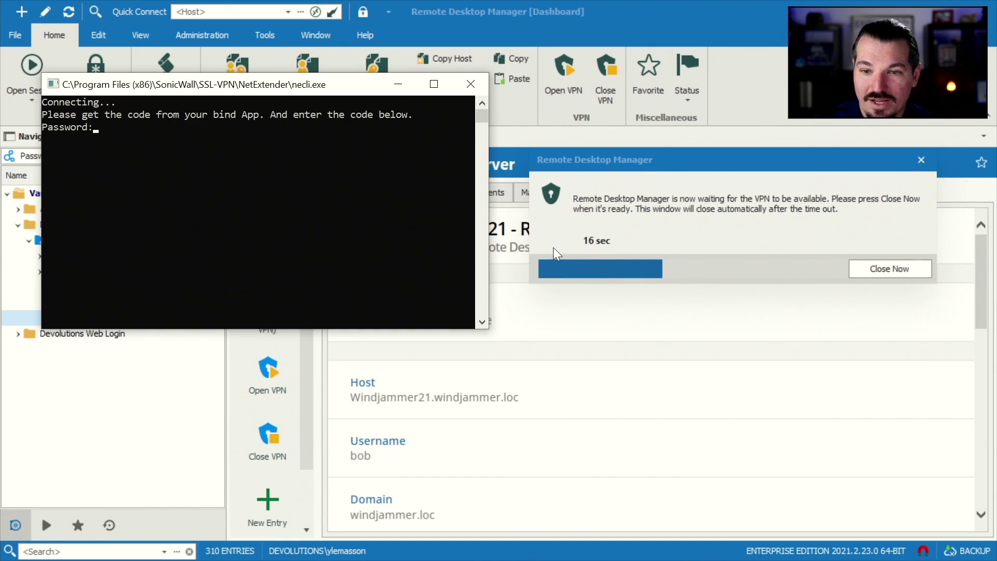
click(95, 126)
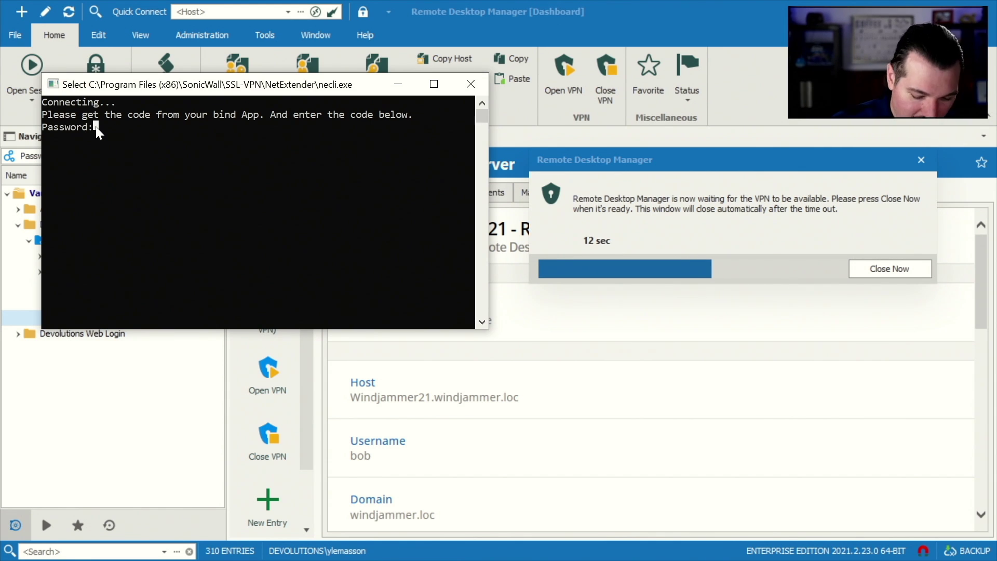
key(Escape)
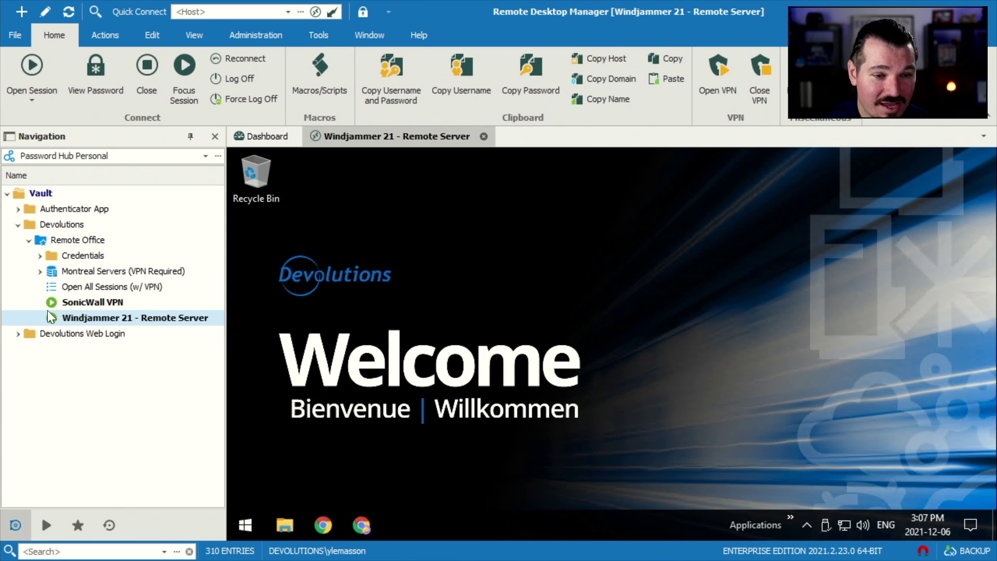
click(79, 299)
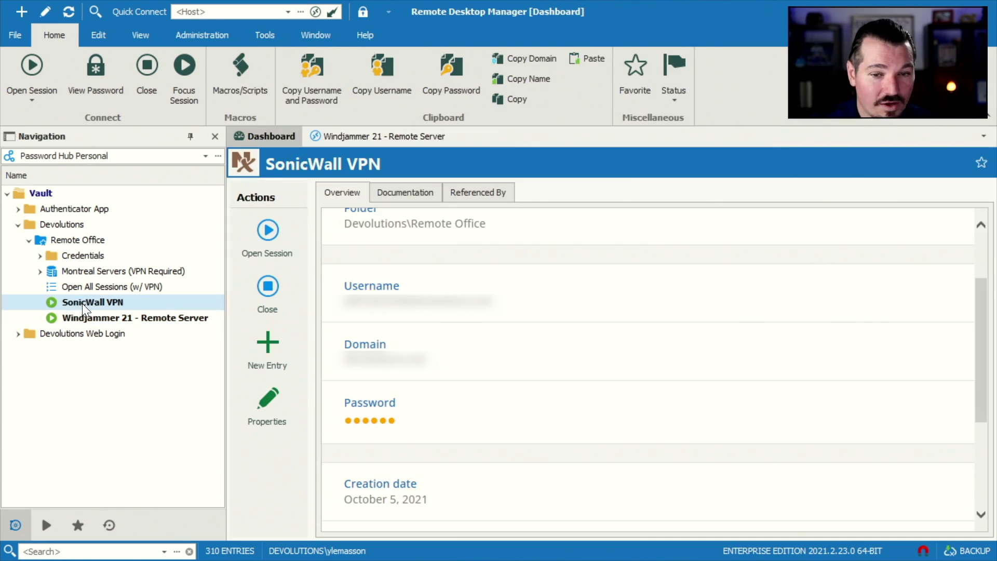
click(79, 317)
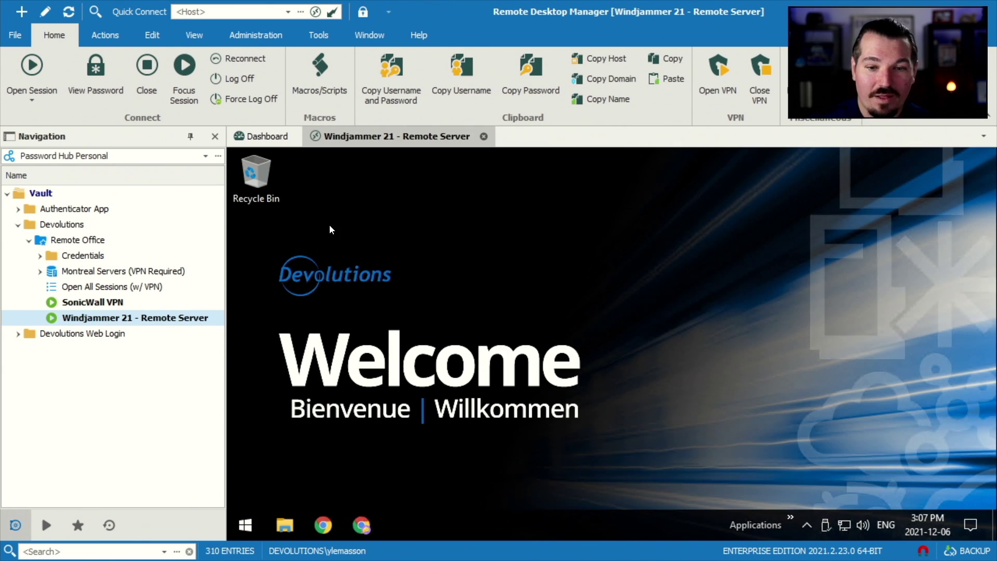
Step: Close the Windjammer 21 session tab and answer Yes to closing the SonicWall VPN connection
click(483, 138)
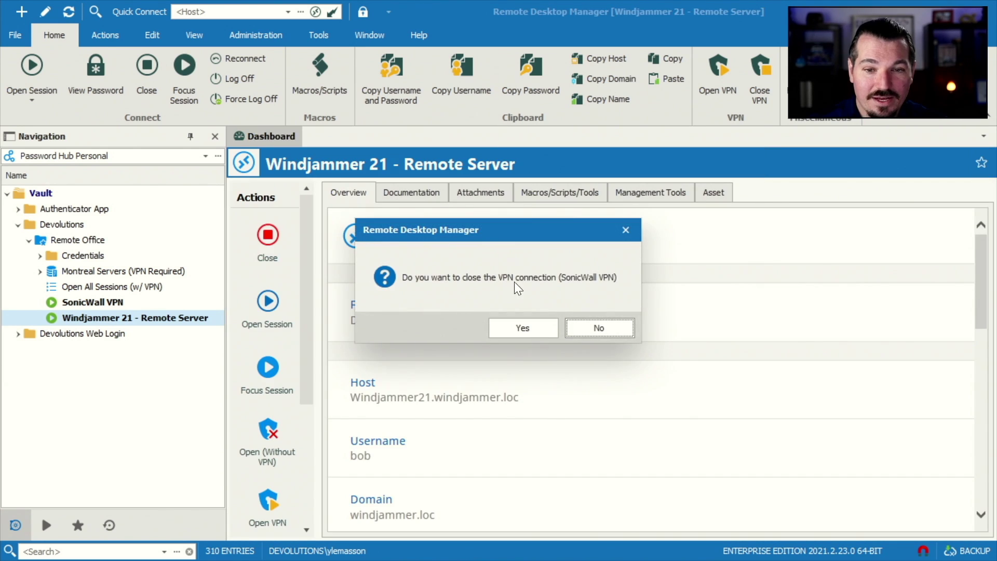
drag(477, 231, 419, 220)
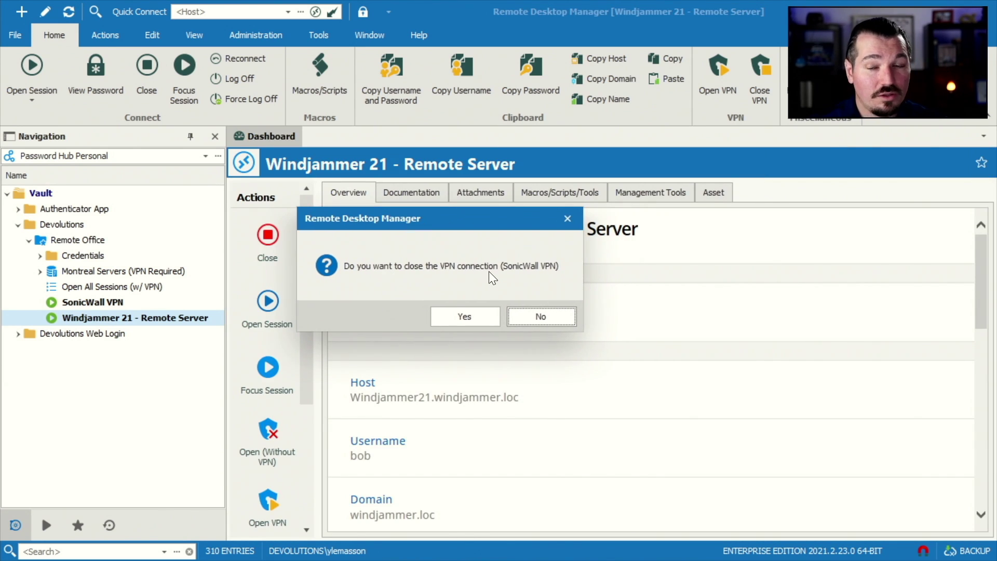
click(466, 318)
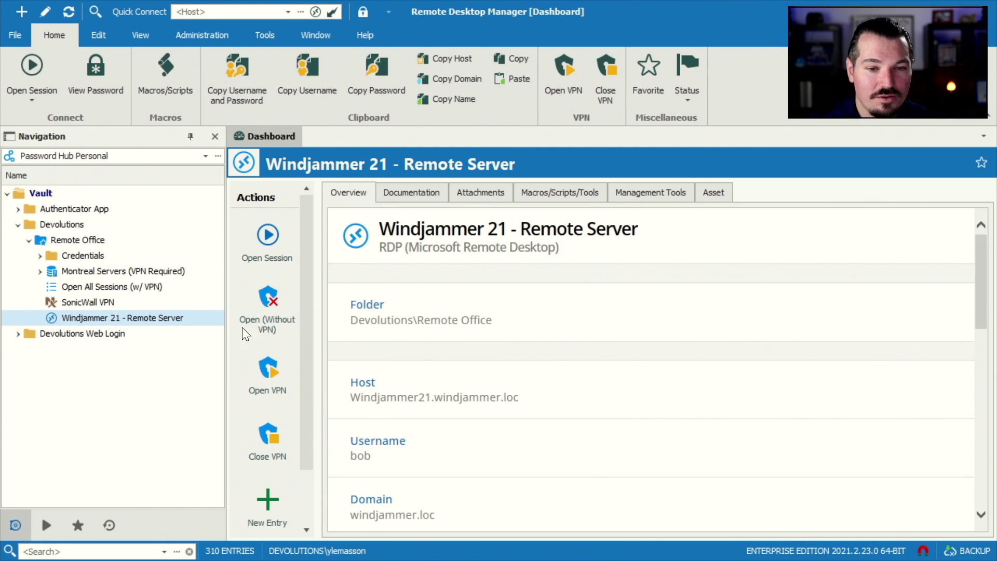